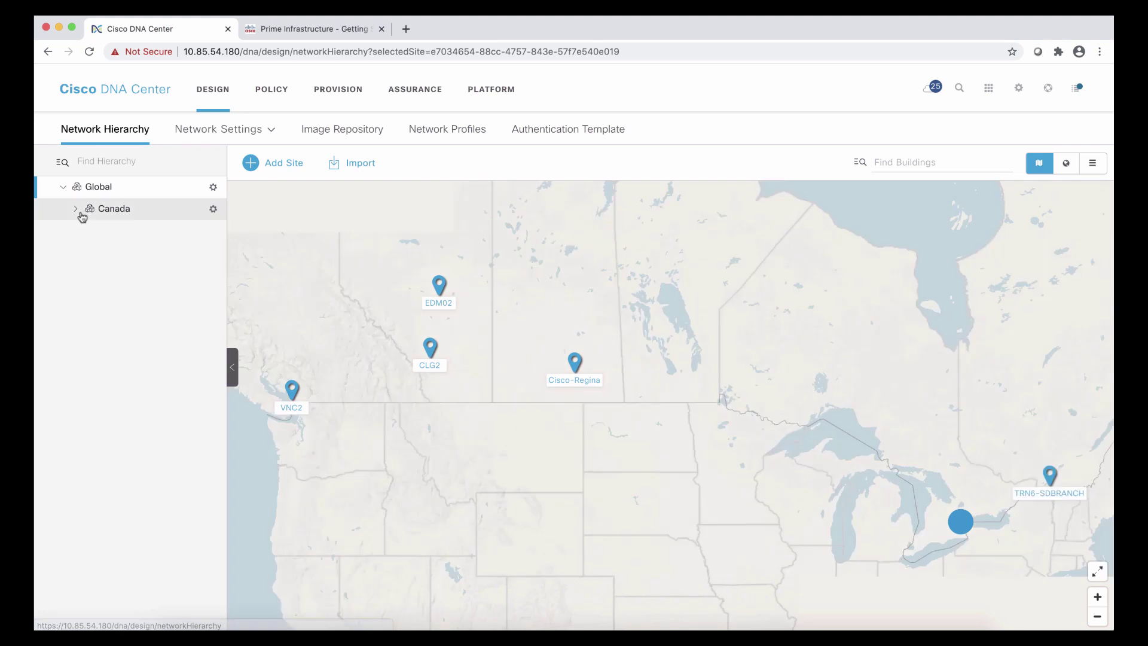
Expand Canada under Global in DNA Center's Network Hierarchy to show its provinces
left_click(82, 213)
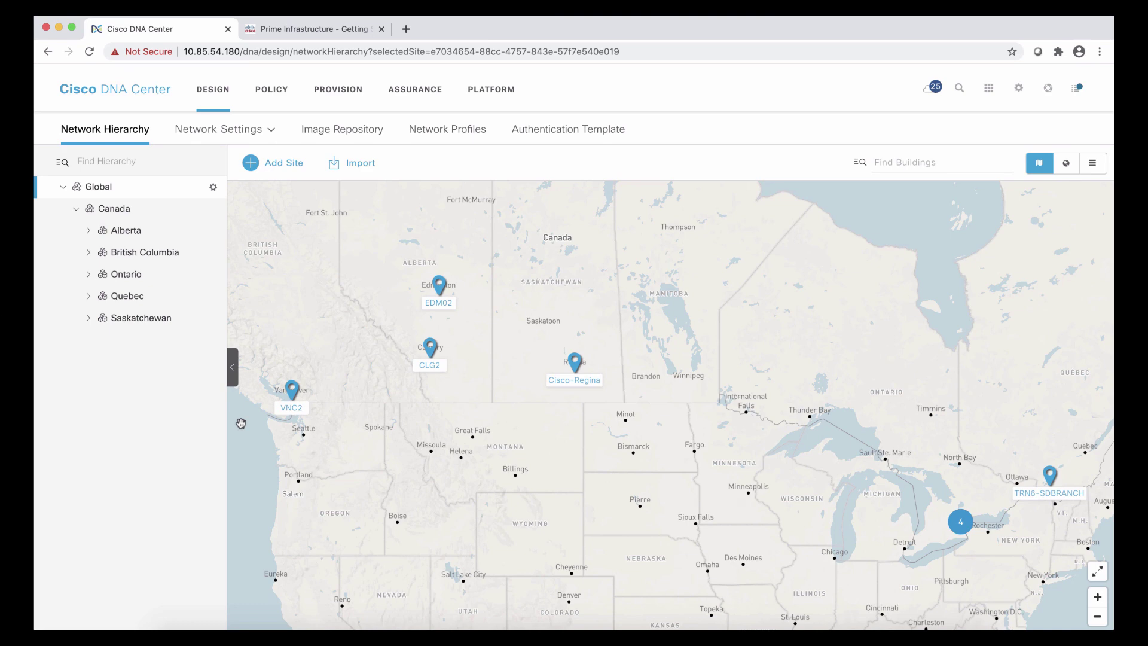
In Prime's Network Devices inventory, show the devices in Location > APJC > Singapore > BLD1
left_click(347, 33)
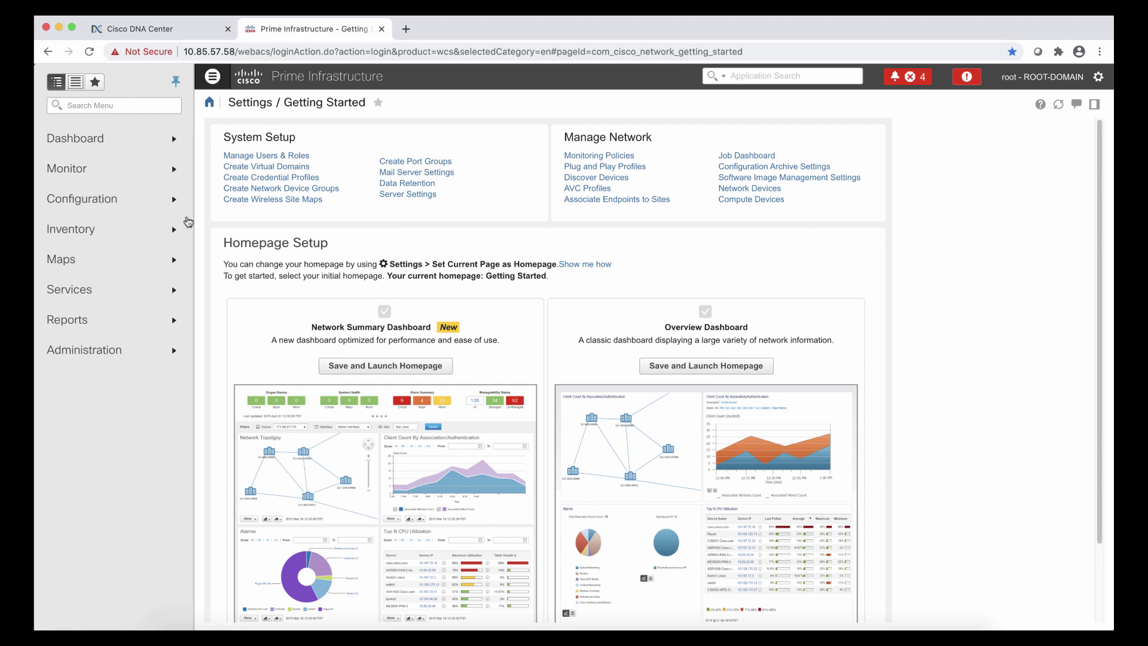
left_click(172, 230)
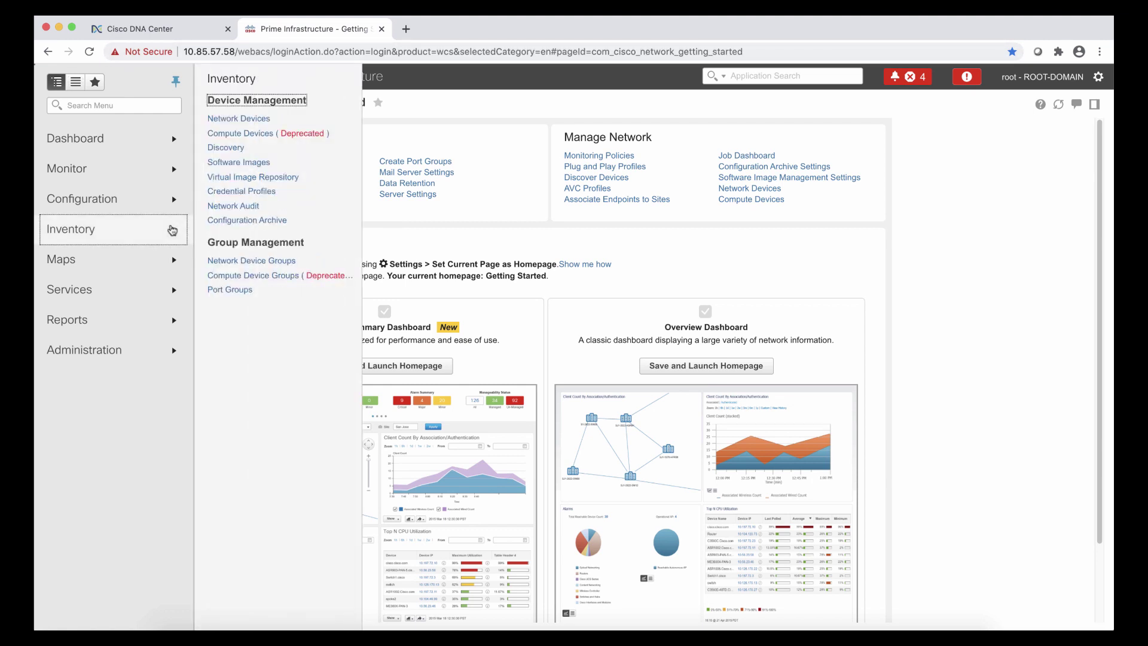
left_click(249, 120)
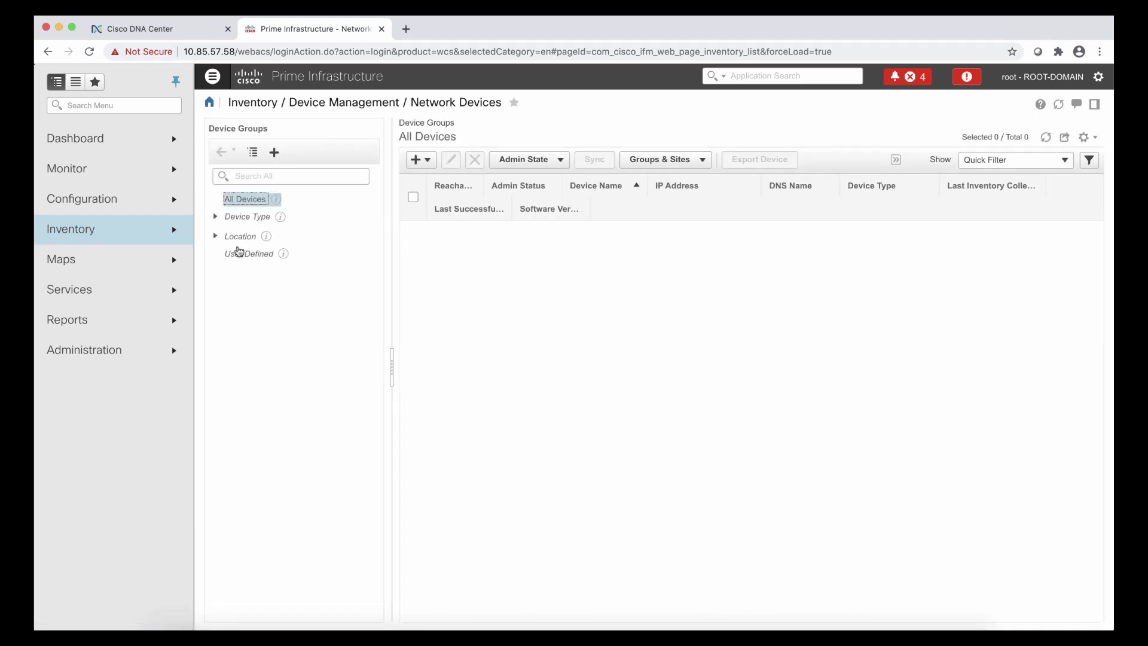
left_click(216, 216)
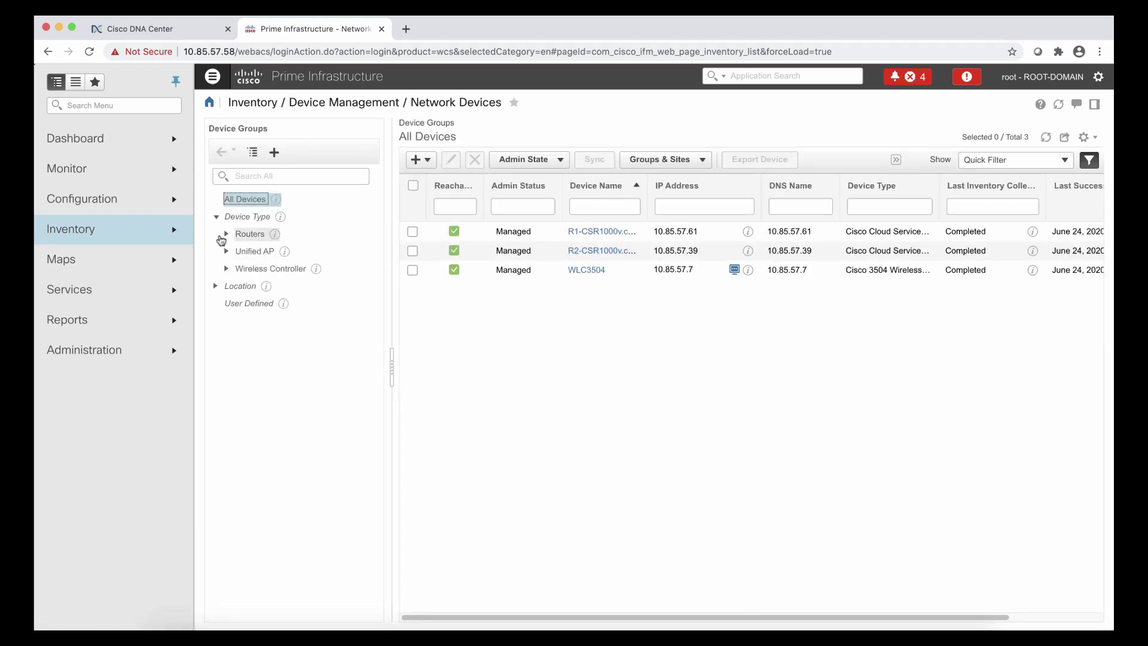
left_click(216, 287)
left_click(223, 303)
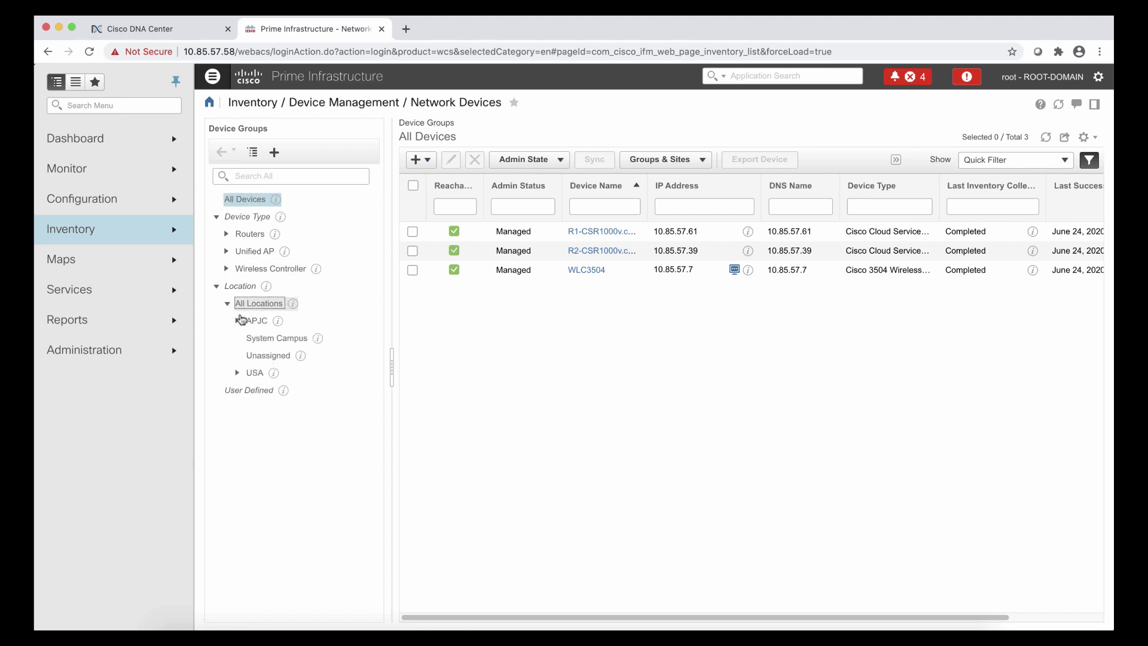
left_click(238, 321)
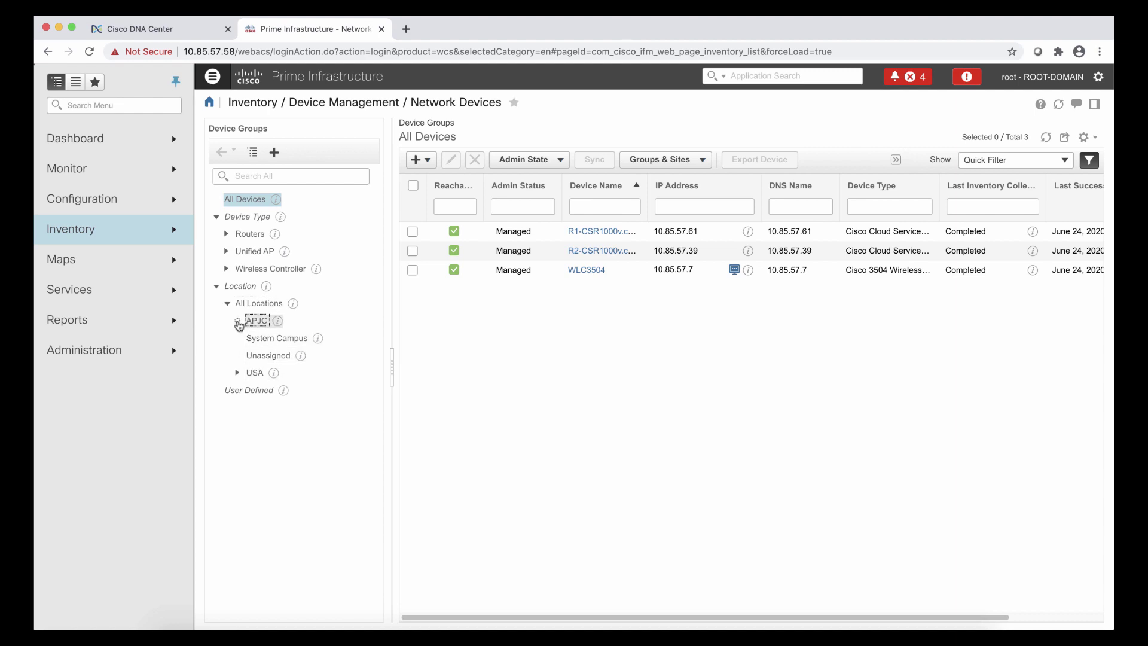
left_click(249, 339)
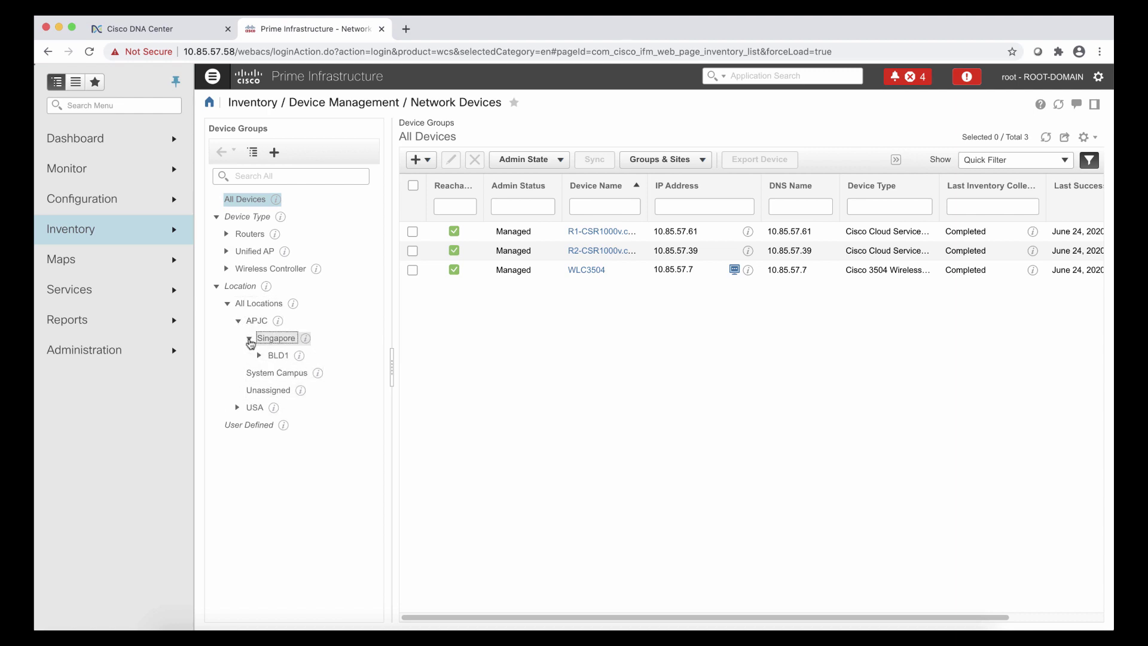
left_click(259, 356)
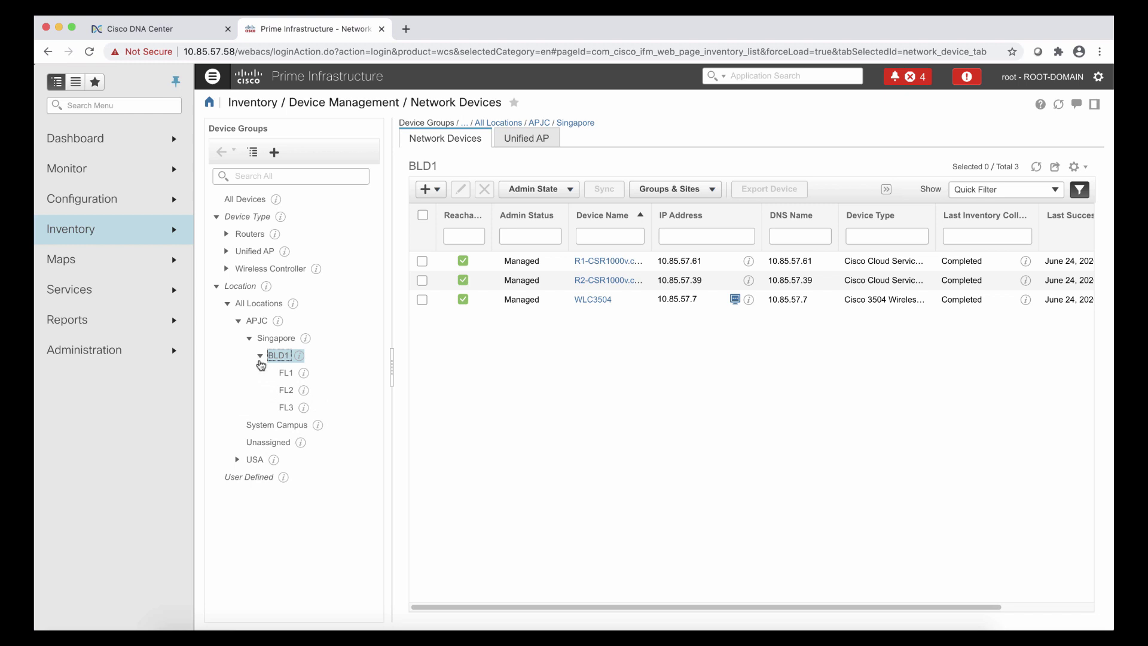
Review the devices on floors FL1, FL2 and FL3, where FL3 has none
left_click(285, 376)
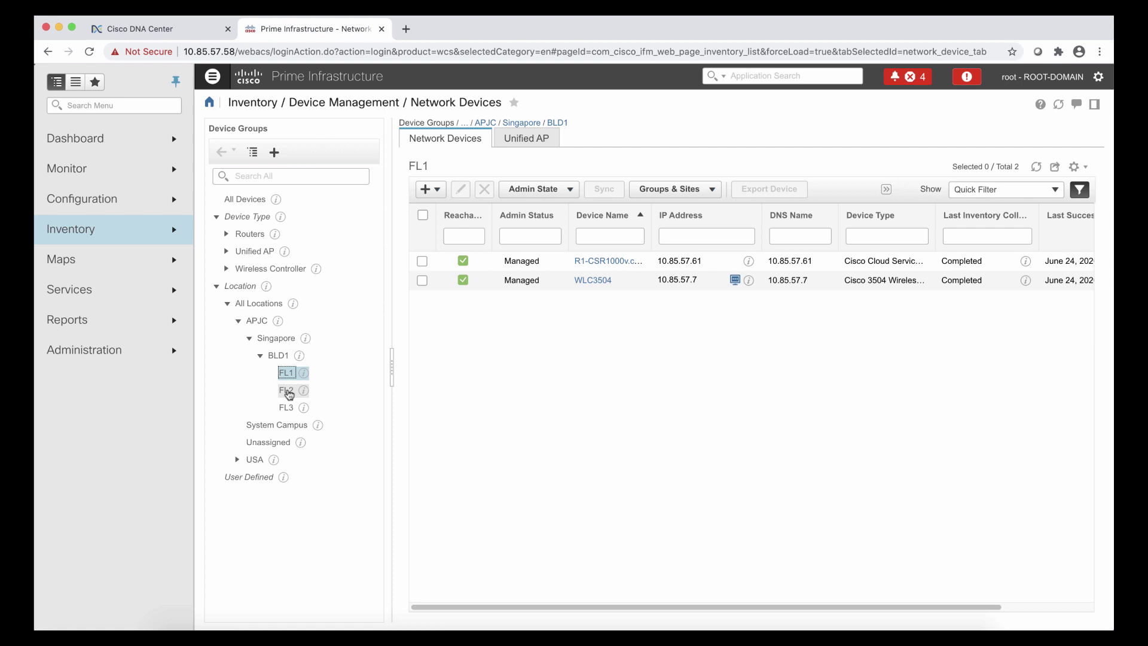
left_click(286, 391)
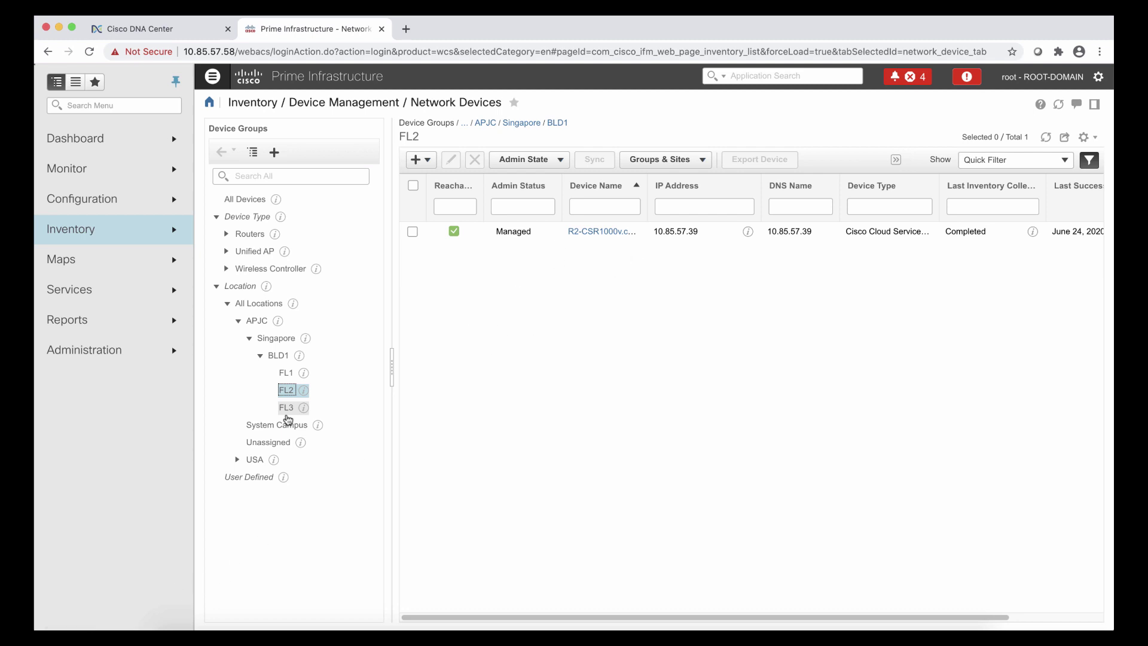
left_click(286, 409)
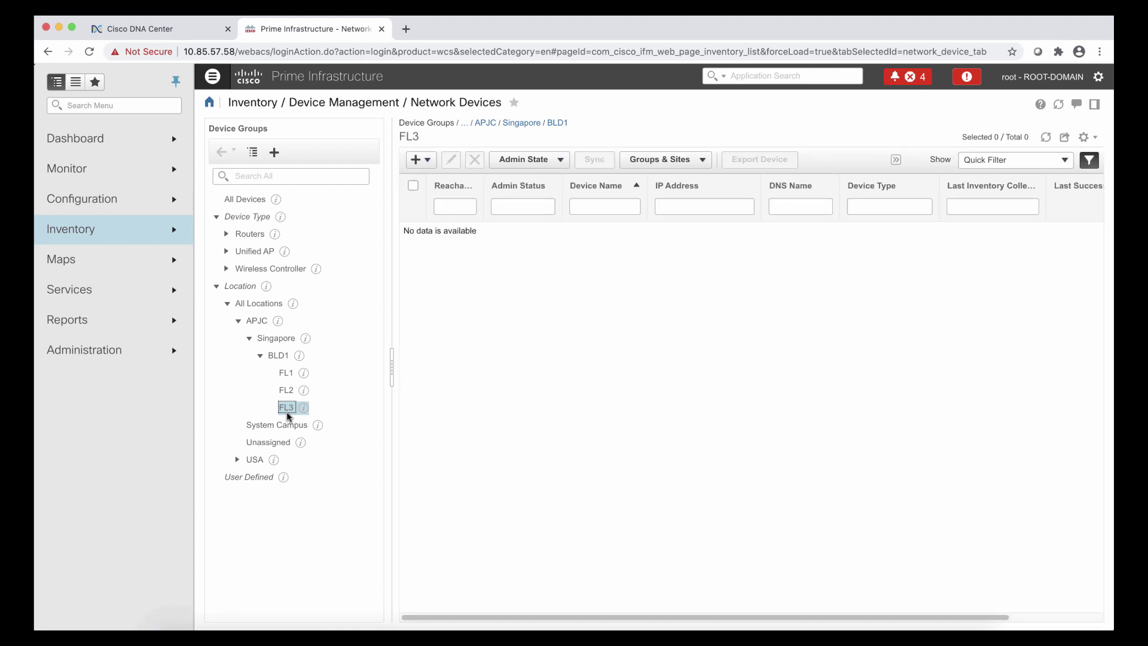
Open the General > Cisco DNA Center coexistence page in Administration > System Settings
left_click(132, 356)
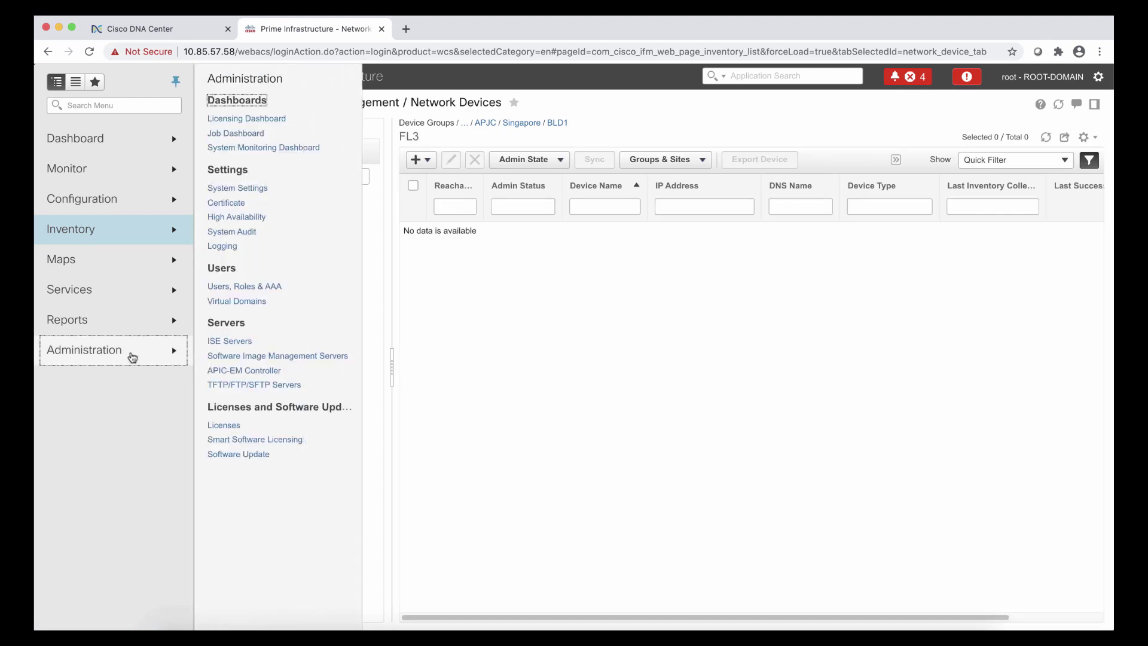
left_click(244, 189)
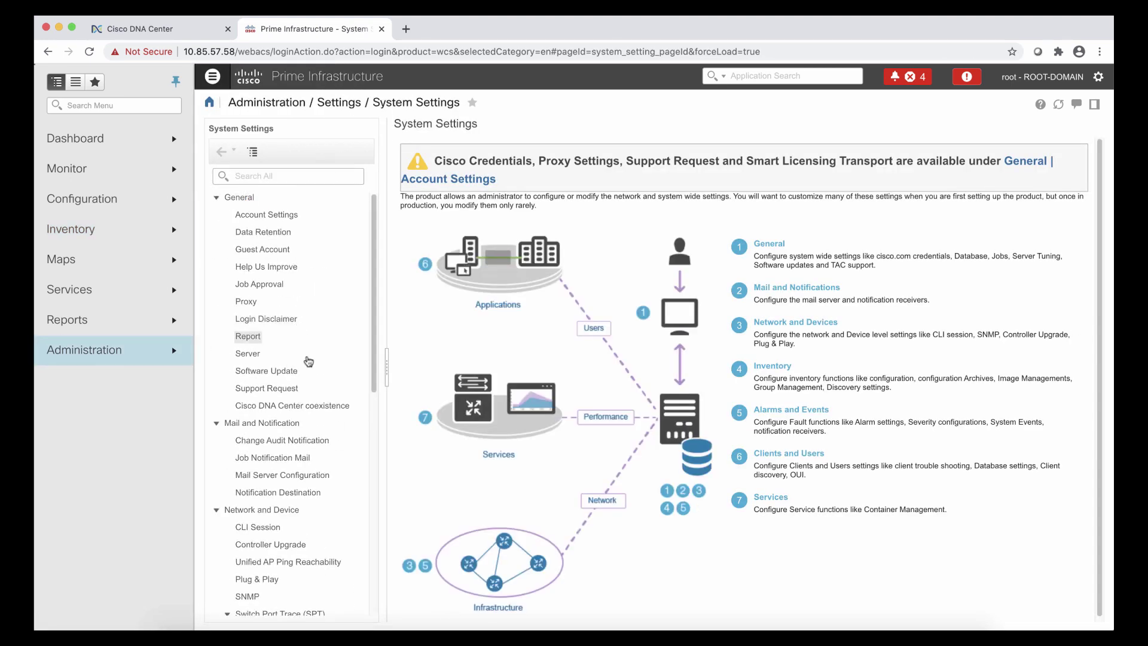
left_click(315, 406)
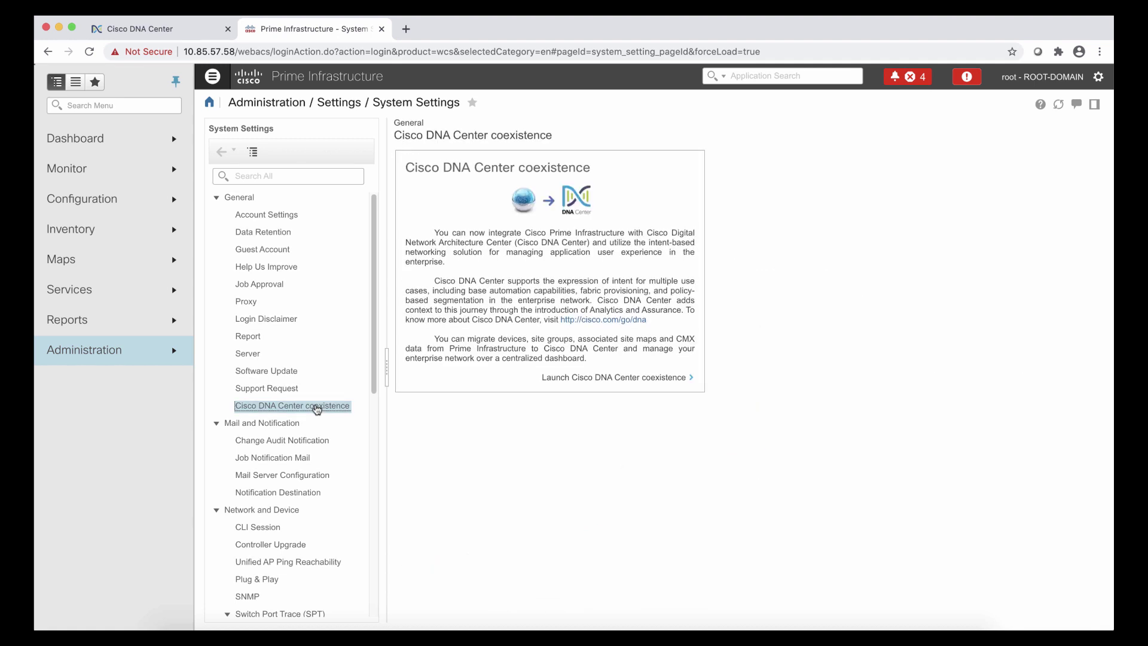
Start the coexistence wizard and enter server 10.85.52.200, username admin and the password
left_click(603, 378)
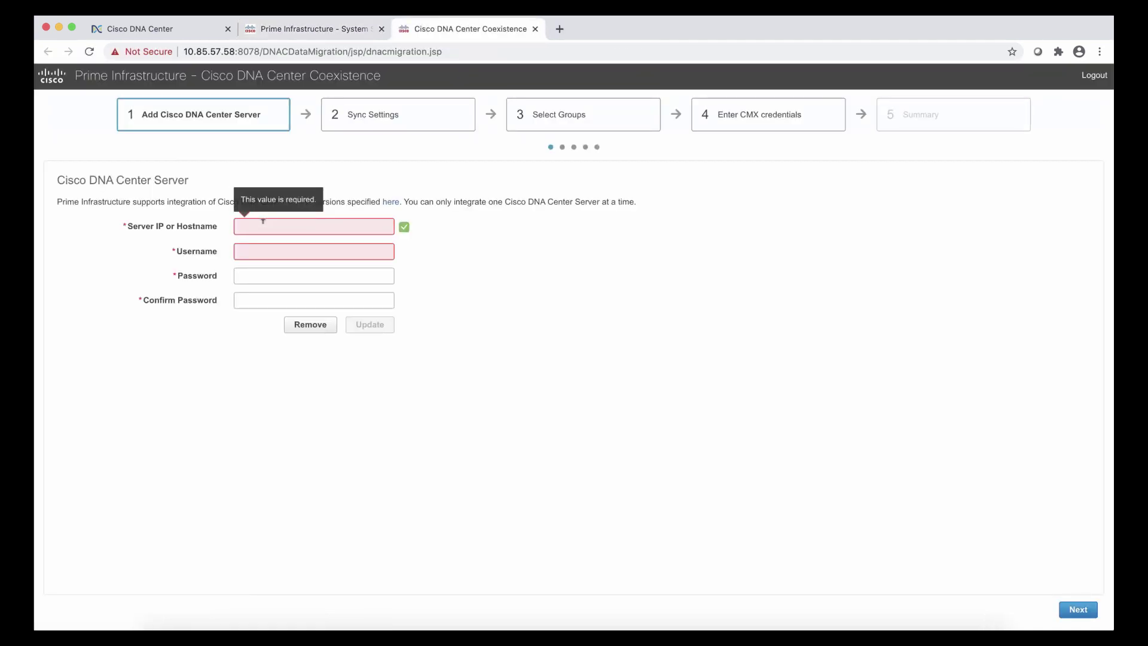
left_click(263, 226)
type("10.85.52.200")
key("Tab")
type("admin")
key("Tab")
type("x")
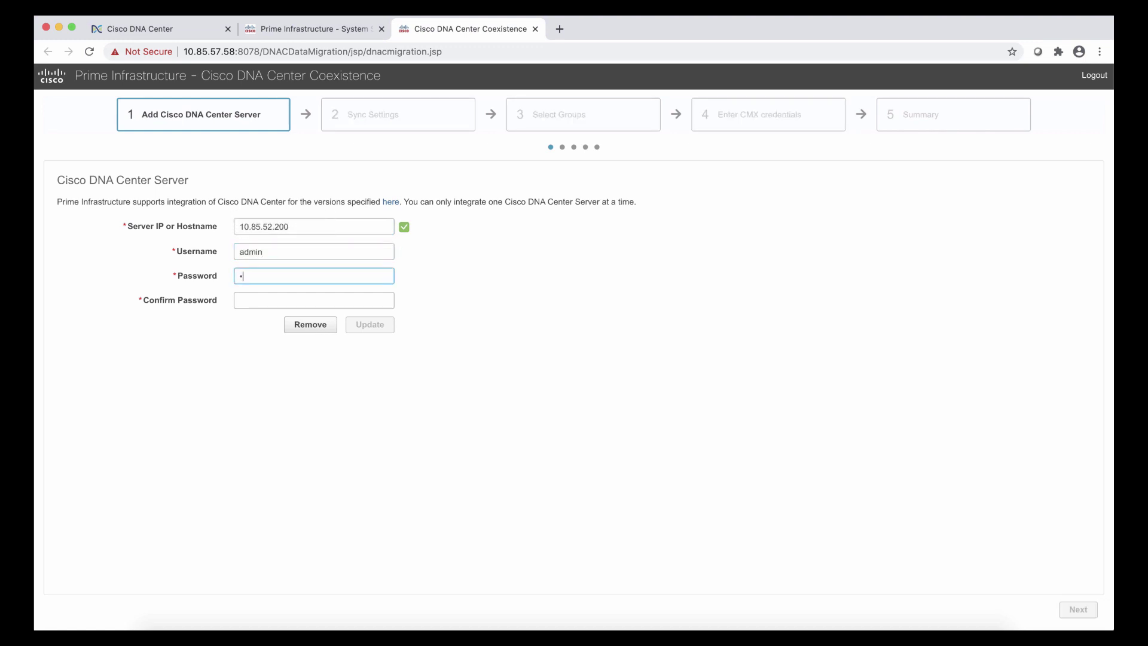
type("xxxxxxxx")
Re-enter the password confirmation correctly and save the DNA Center server details
left_click(265, 293)
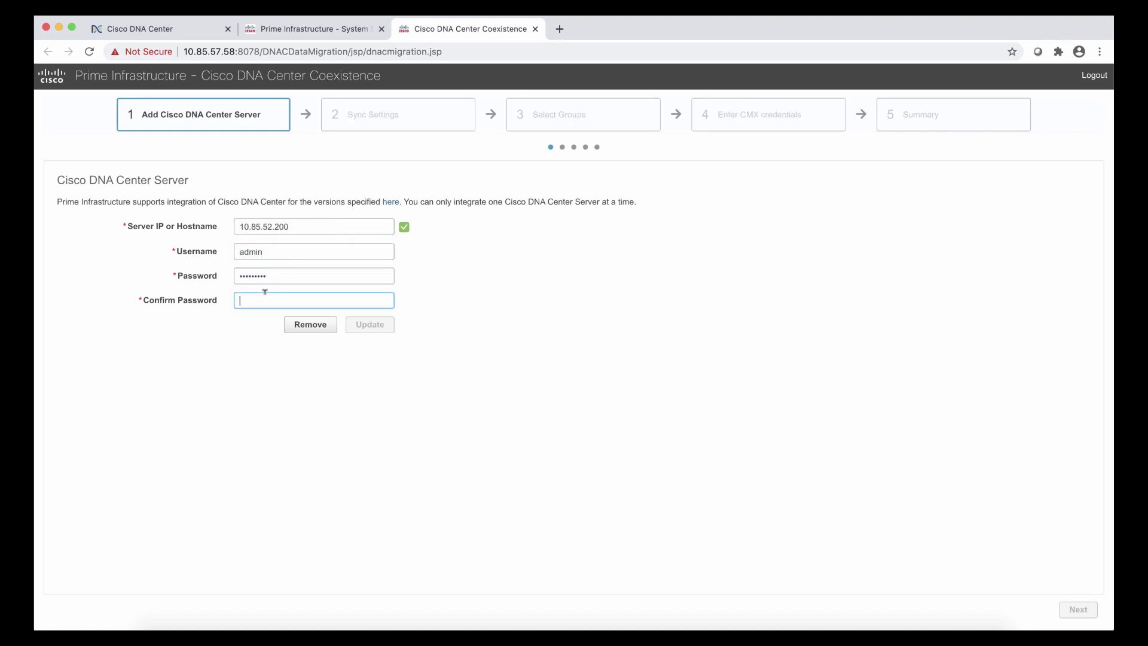
type("xxxxxxx")
key("BackSpace")
key("BackSpace")
key("BackSpace")
key("BackSpace")
key("BackSpace")
key("BackSpace")
key("BackSpace")
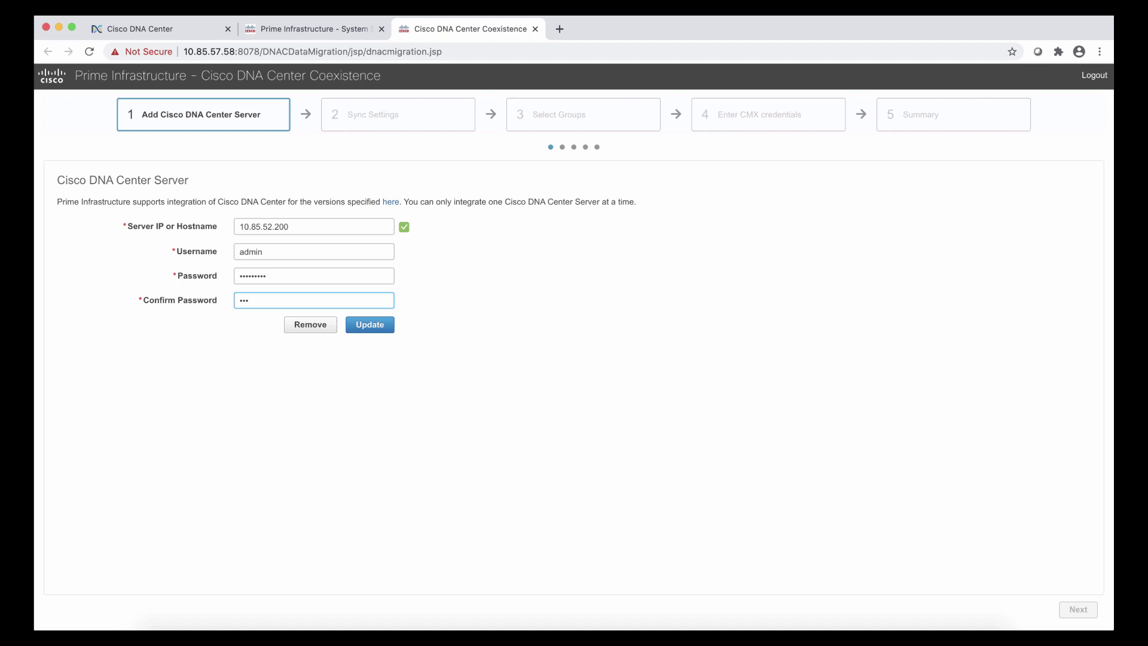
type("xxxxxxxxx")
left_click(377, 318)
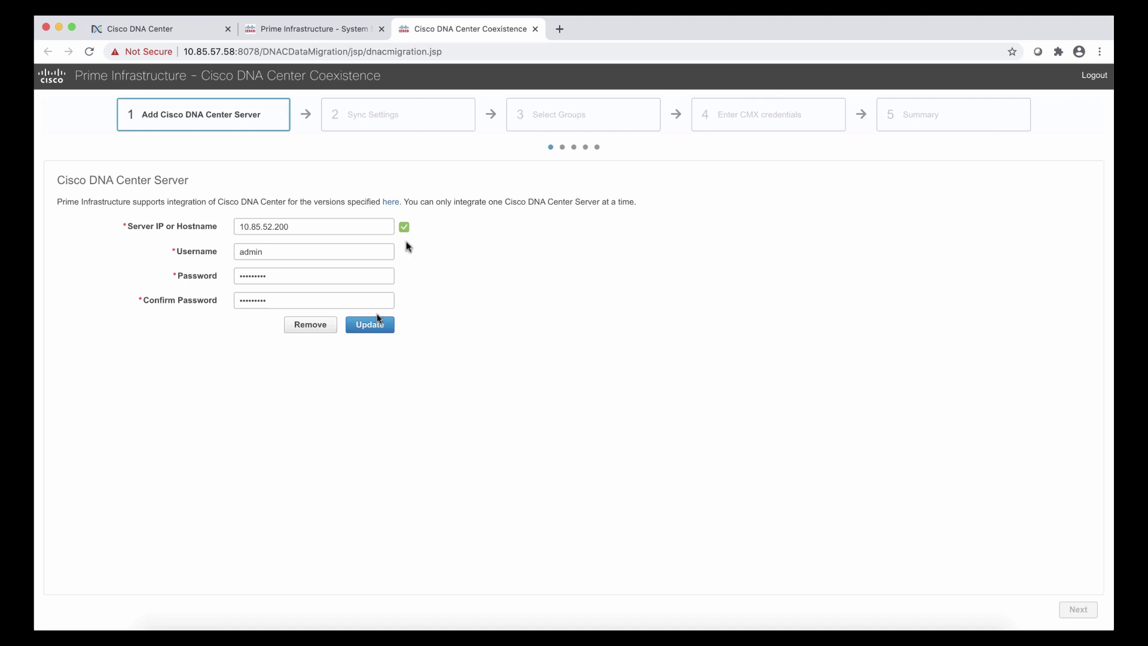
left_click(378, 321)
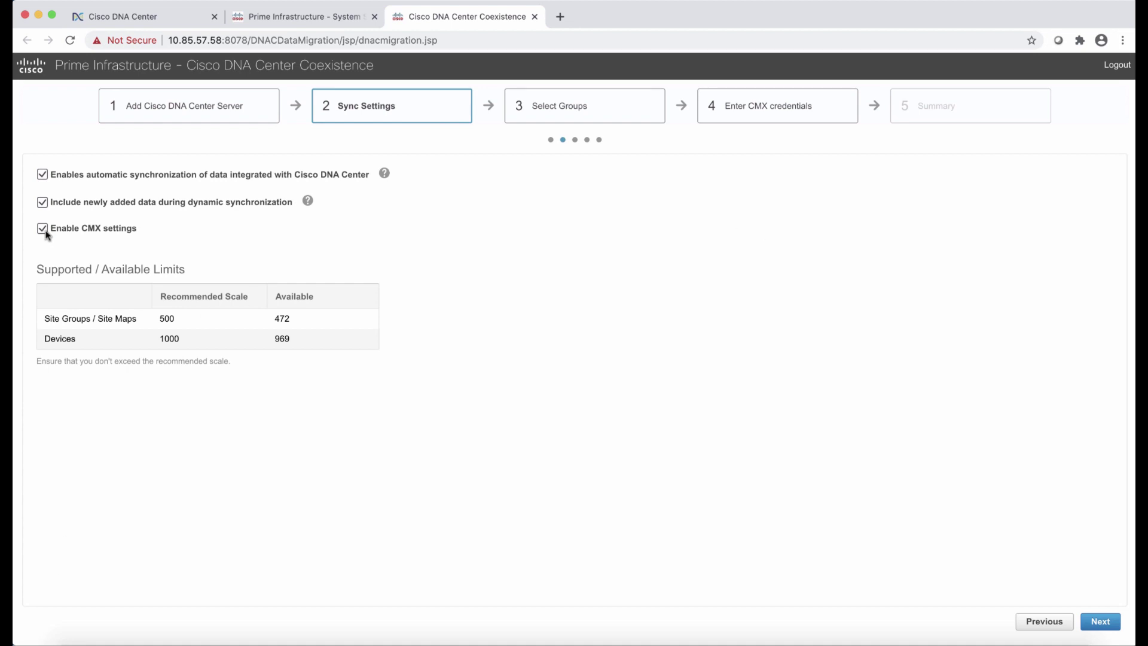
Disable CMX settings sync, leaving automatic and newly added data sync enabled
left_click(42, 231)
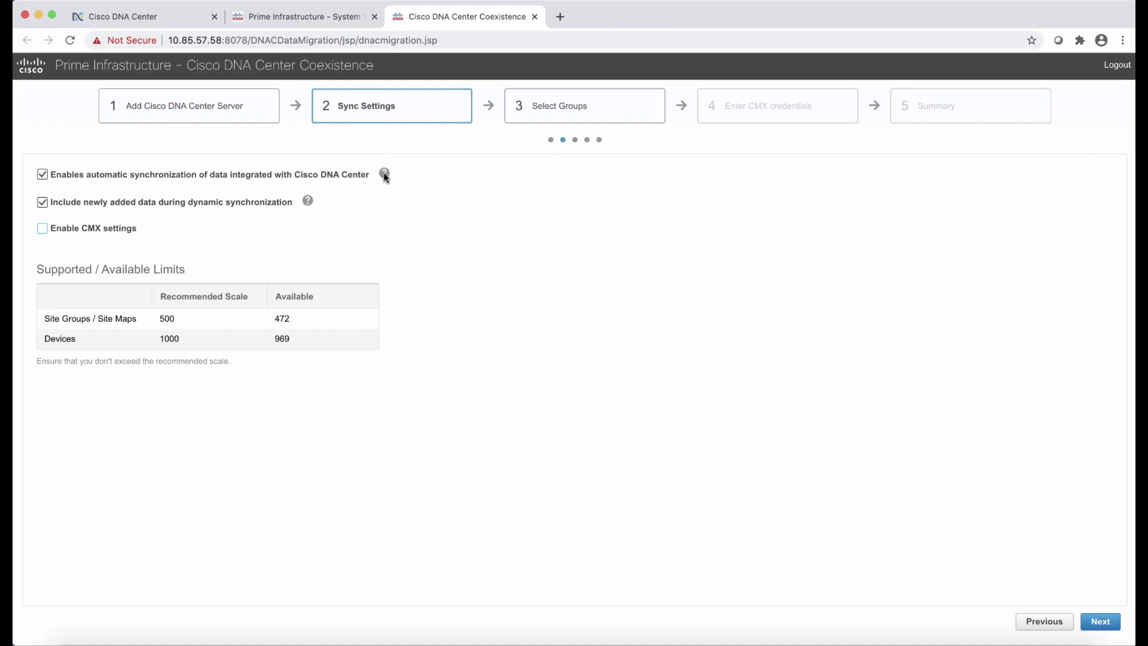
mouse_move(384, 177)
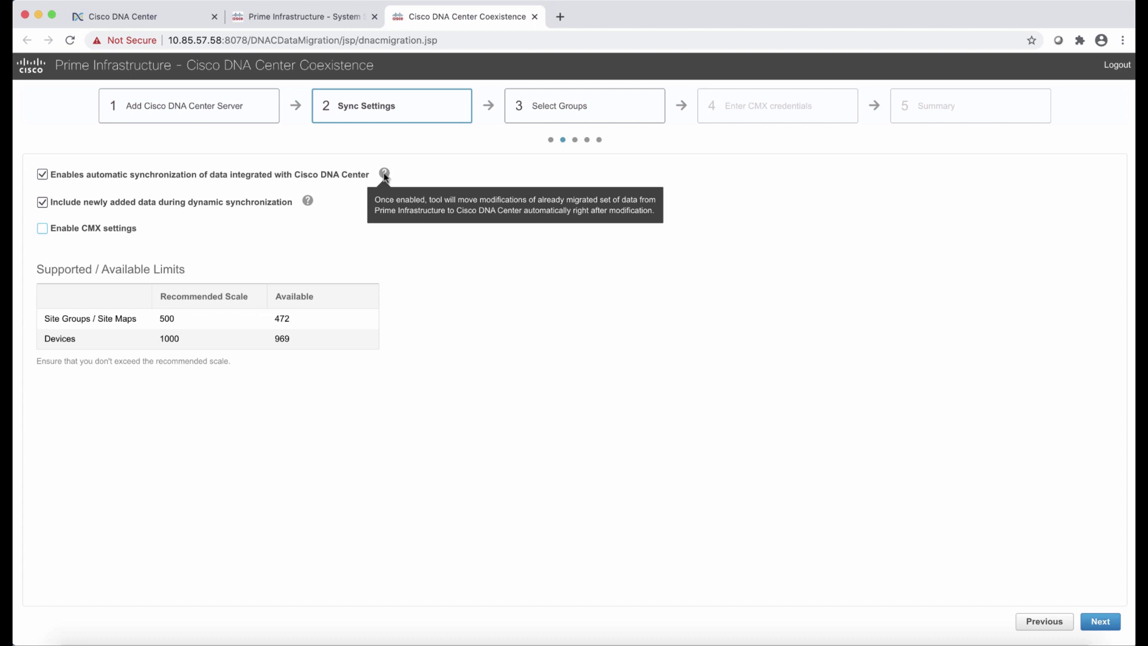
mouse_move(307, 201)
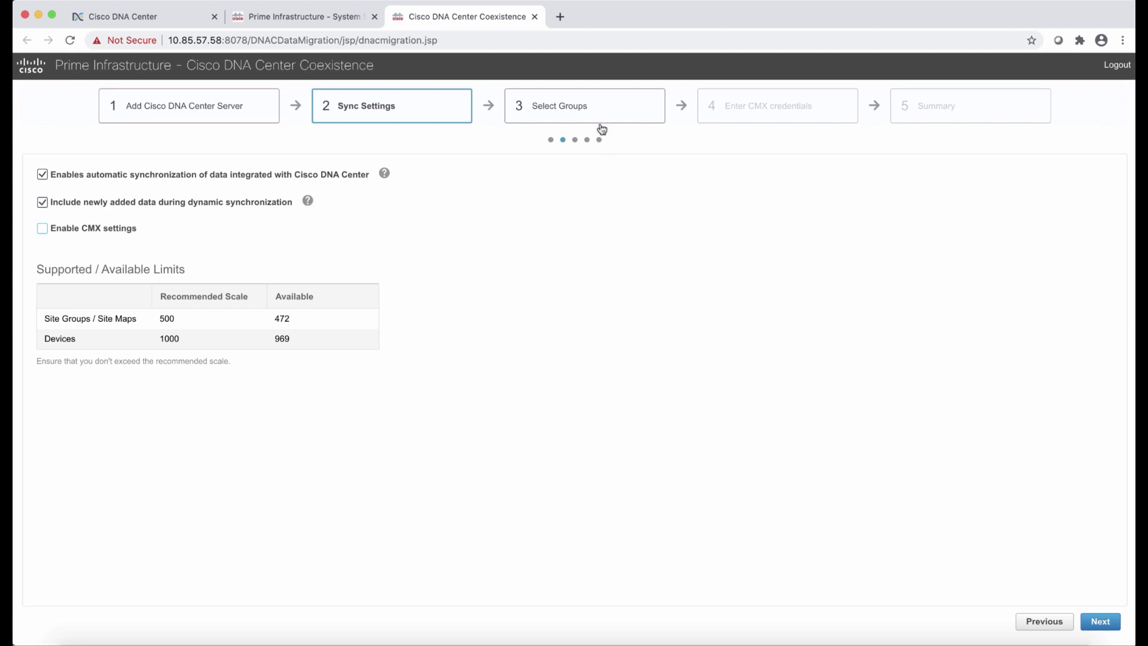
Select the APJC group and confirm Singapore > BLD1 floors FL1–FL3 are checked for syncing
left_click(590, 102)
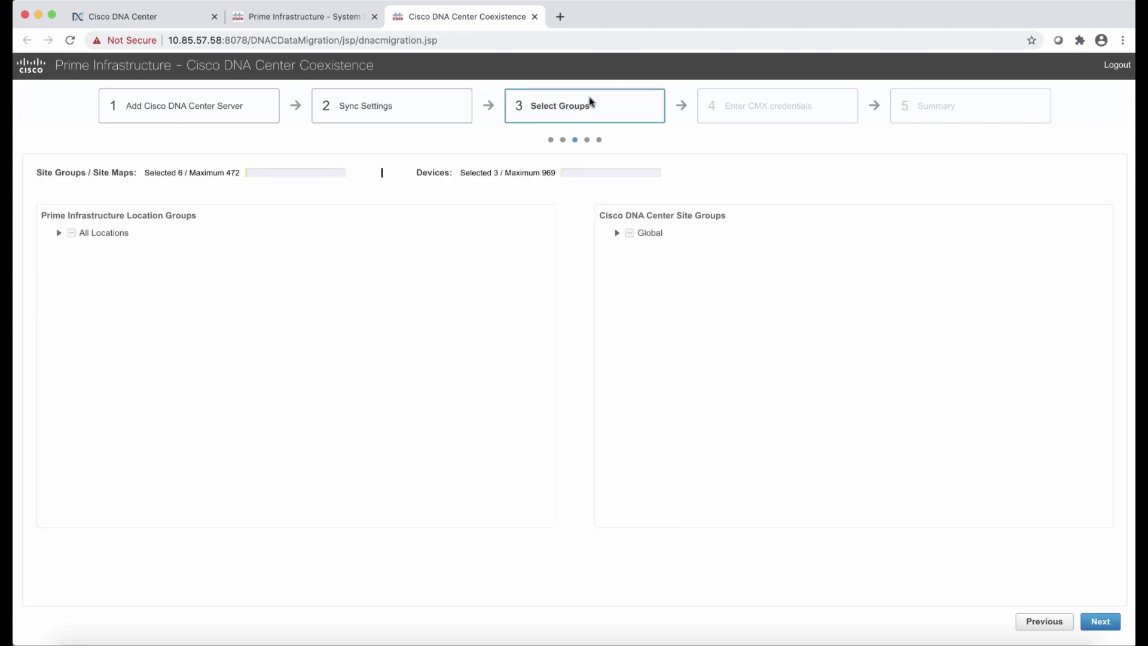
left_click(60, 233)
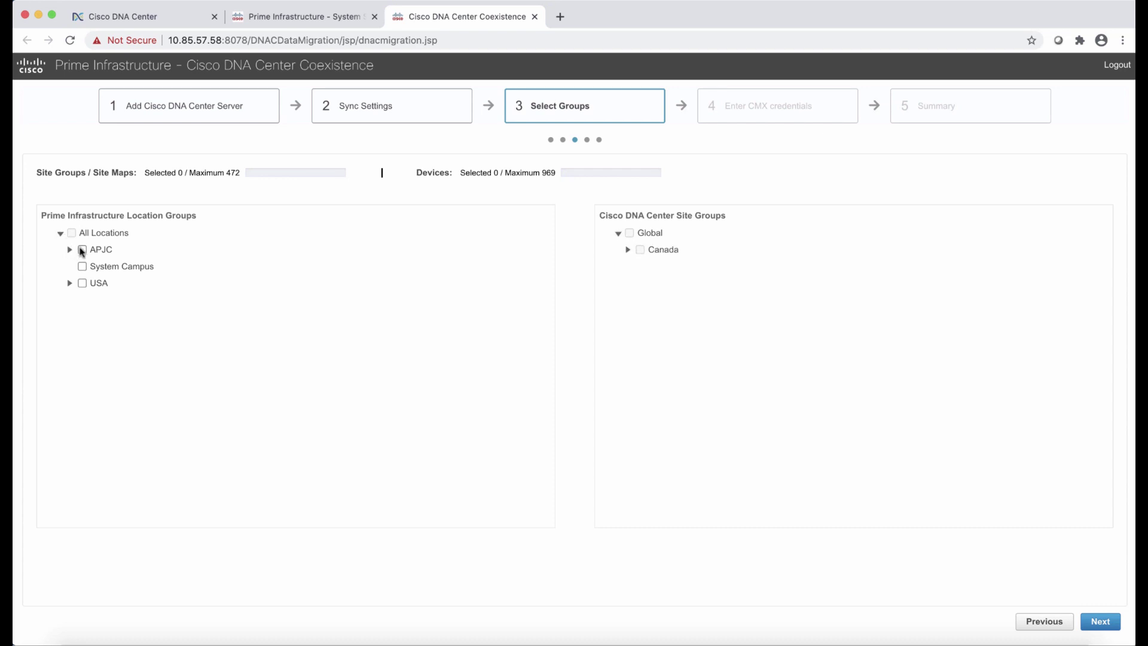
left_click(80, 250)
left_click(70, 250)
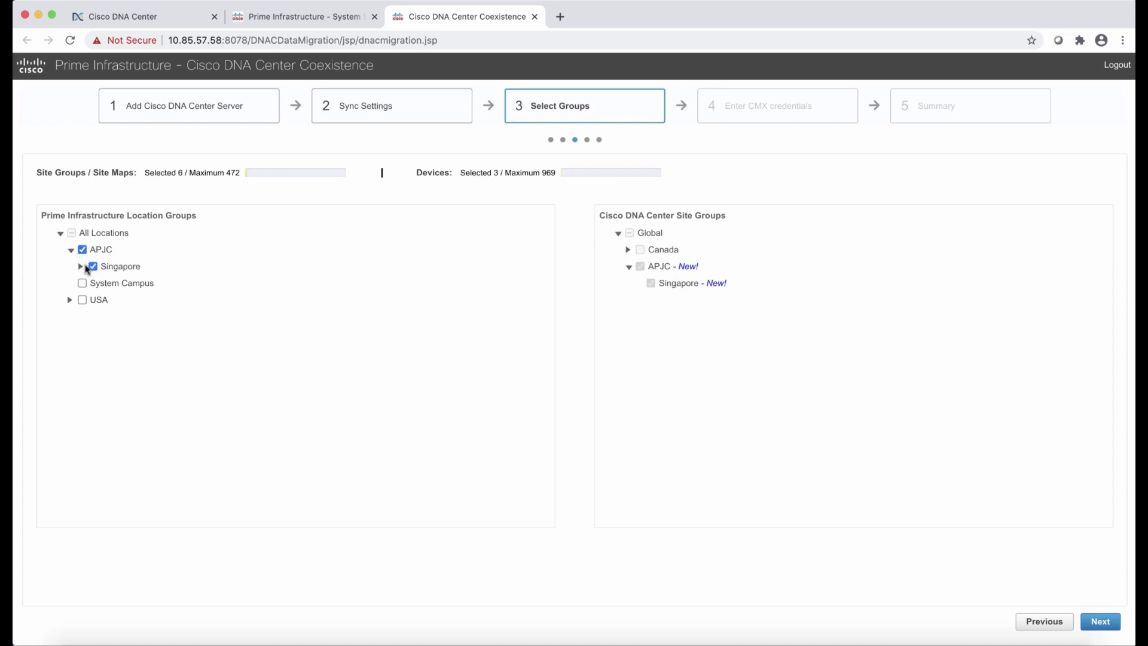
left_click(81, 266)
left_click(90, 285)
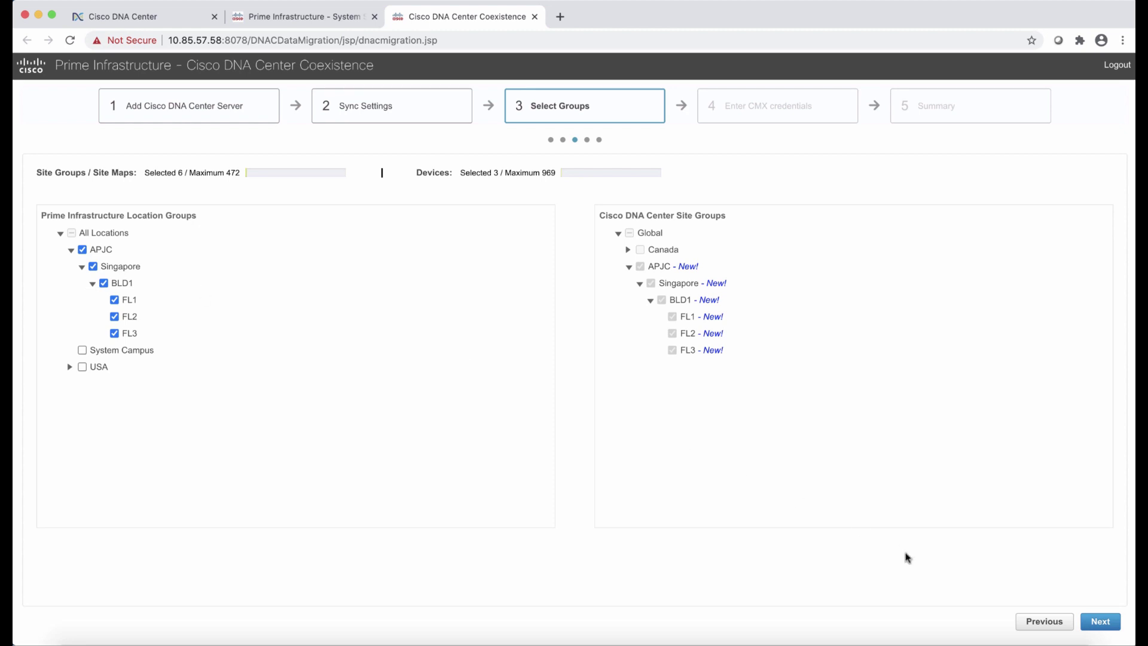
Review the Summary's Groups, Devices, Maps and Sync Settings tabs, including their Update and Delete lists
left_click(1096, 622)
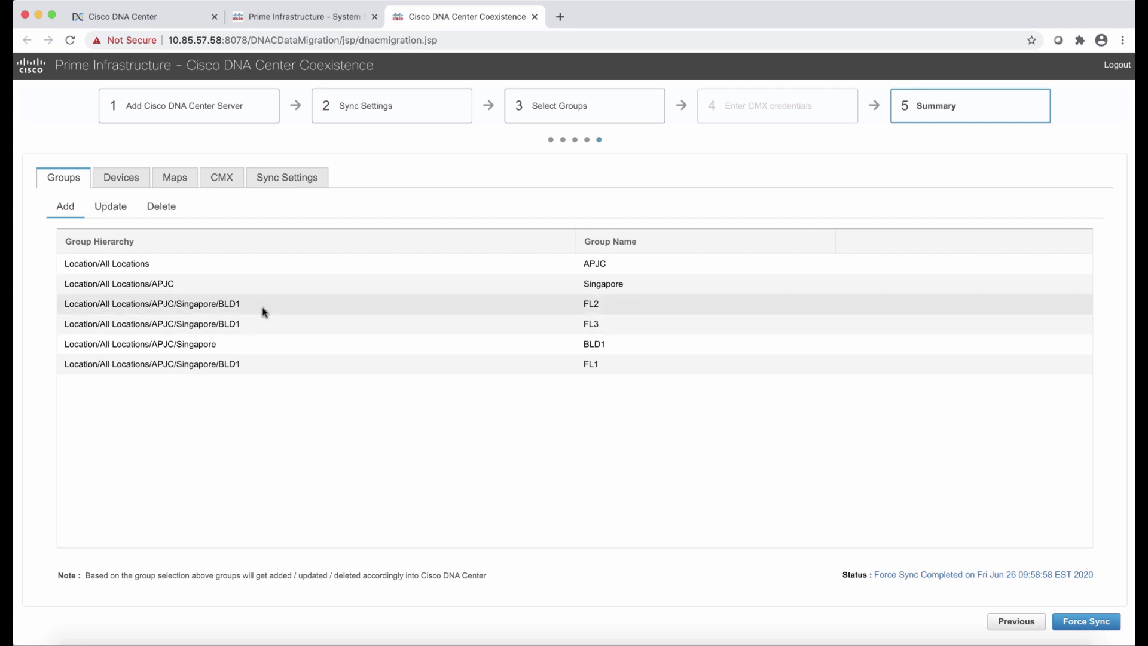
left_click(110, 207)
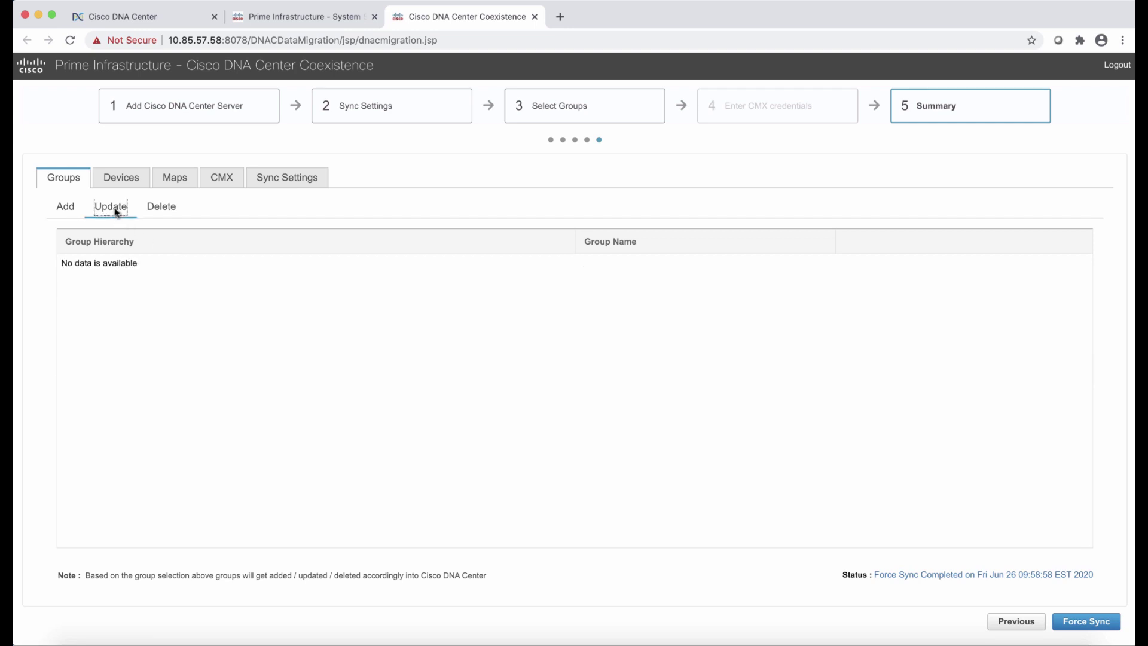
left_click(160, 209)
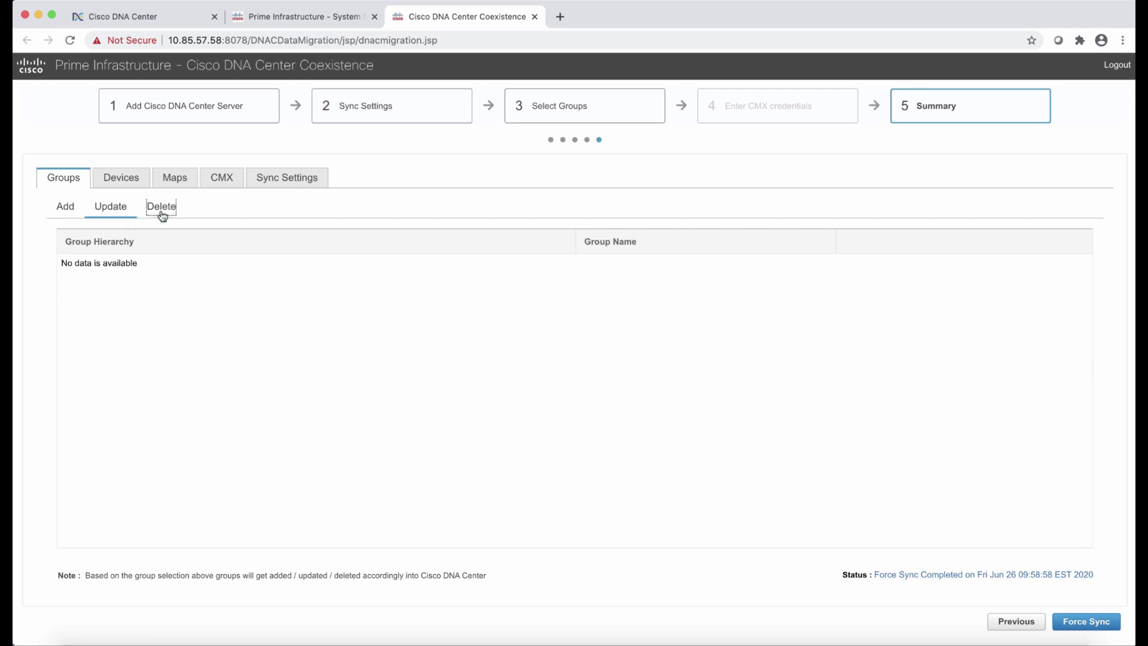
left_click(127, 178)
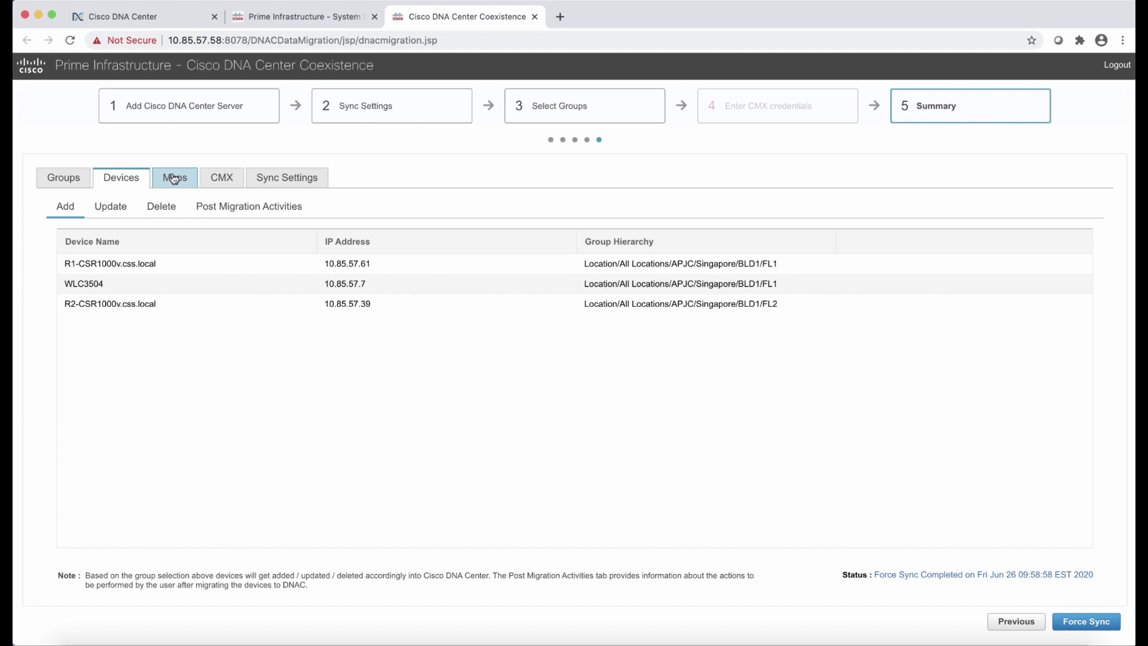
left_click(123, 207)
left_click(154, 207)
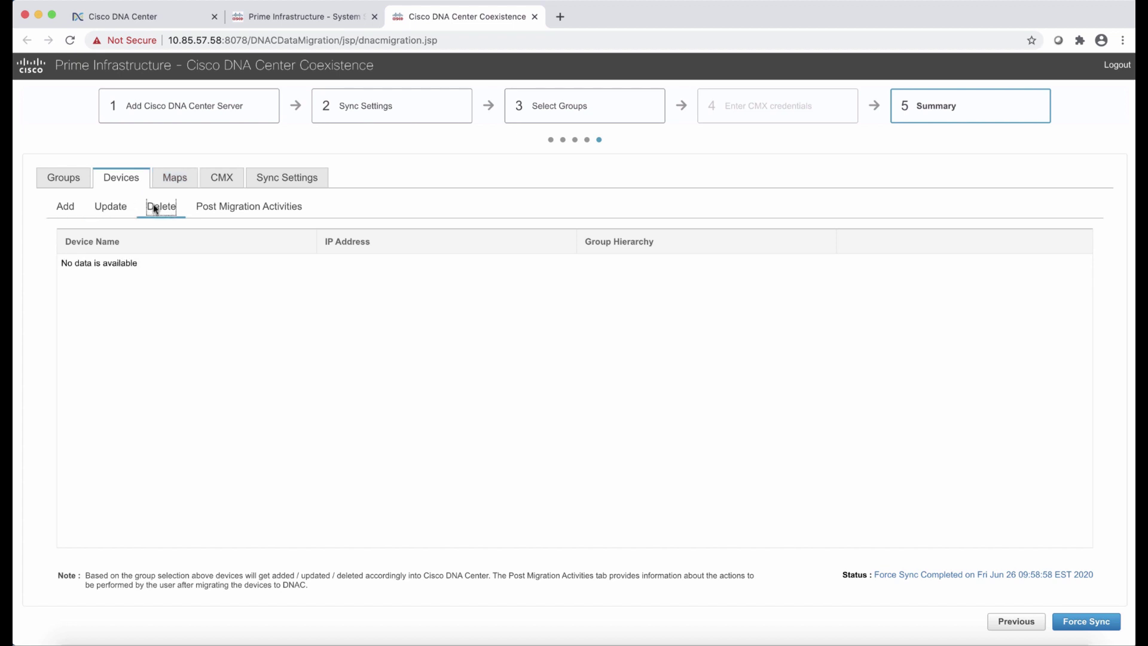
left_click(176, 185)
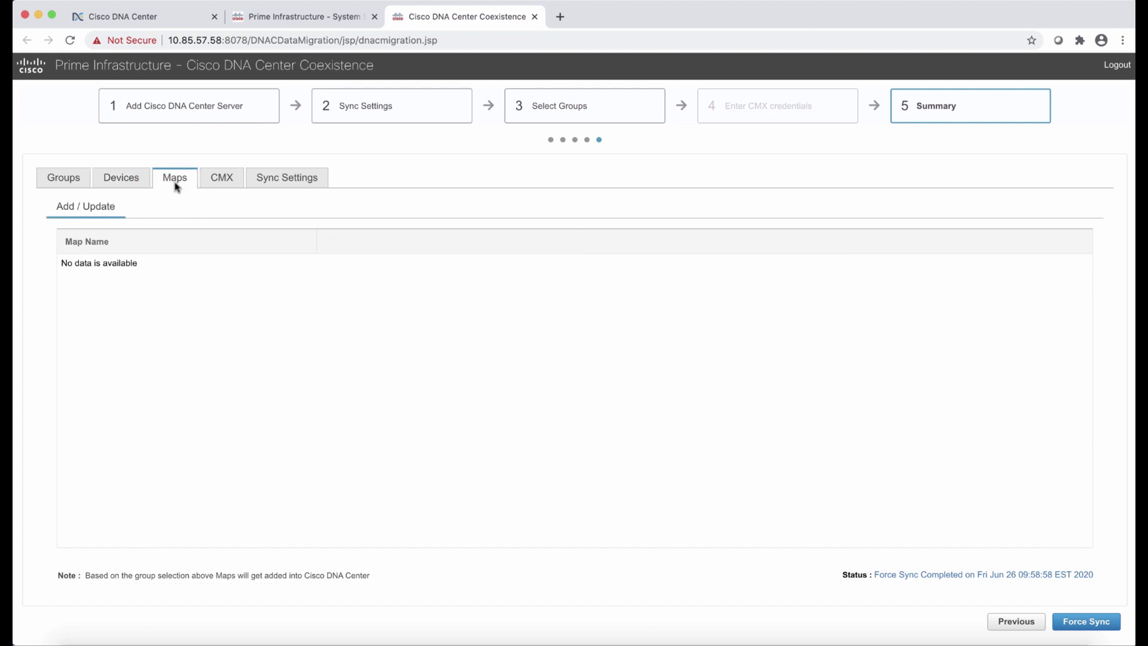
left_click(272, 184)
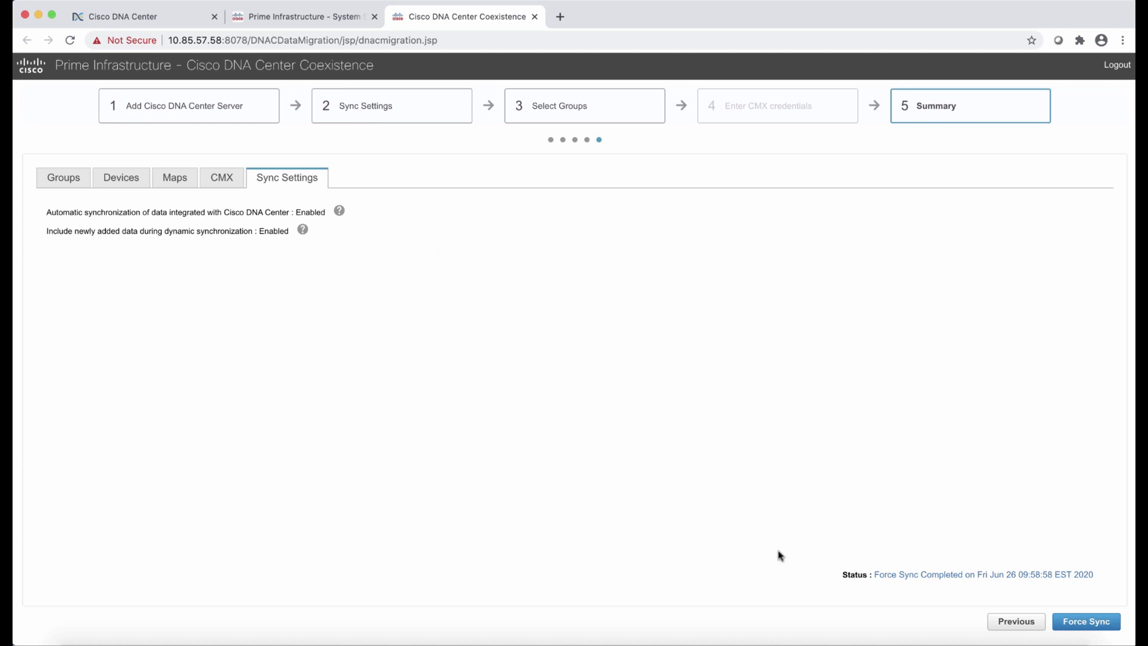
Run a Force Sync to Cisco DNA Center and expand the migration status details
left_click(1073, 624)
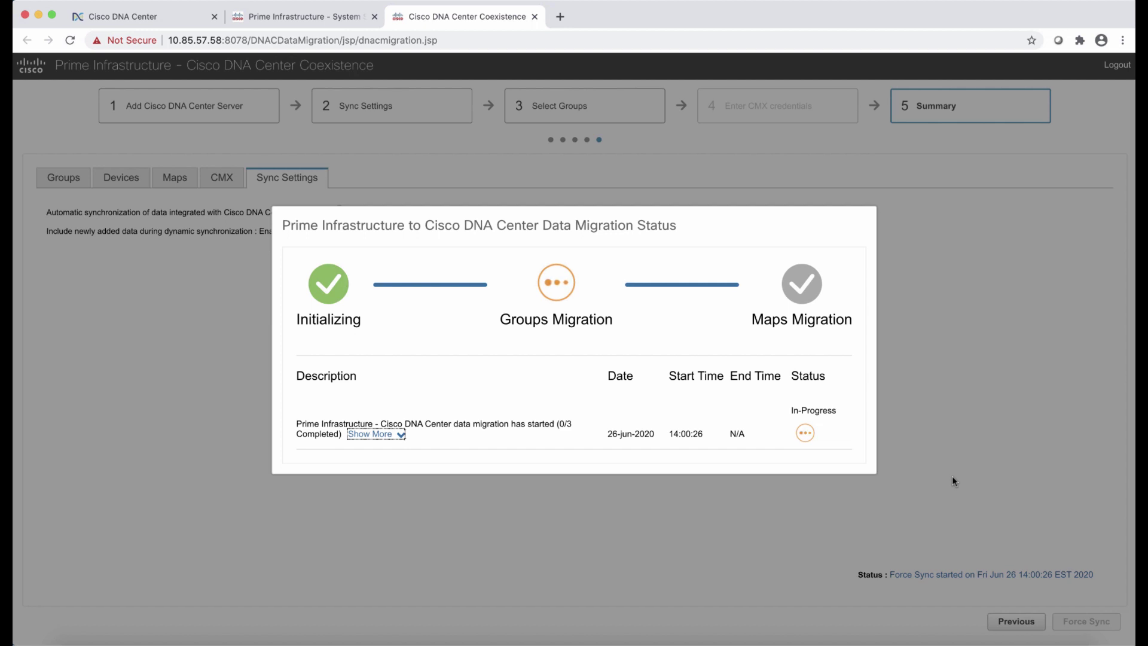
key("Return")
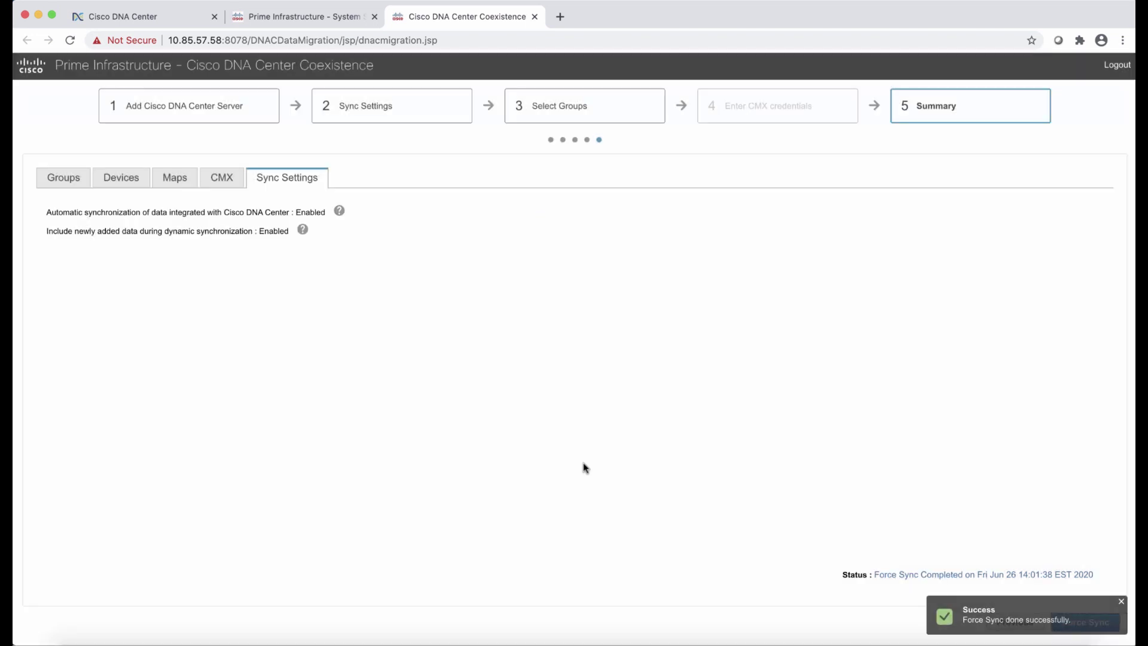
Reload DNA Center's hierarchy and open the APJC > Singapore > BLD1 > FL1 floor map
left_click(145, 18)
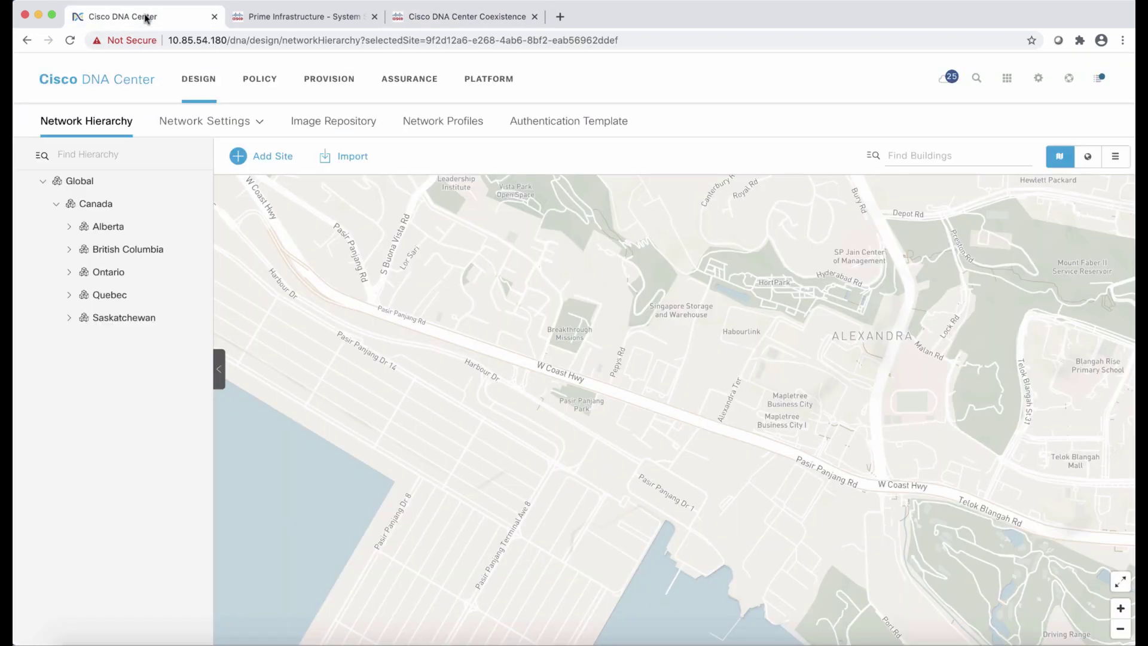
key("super+r")
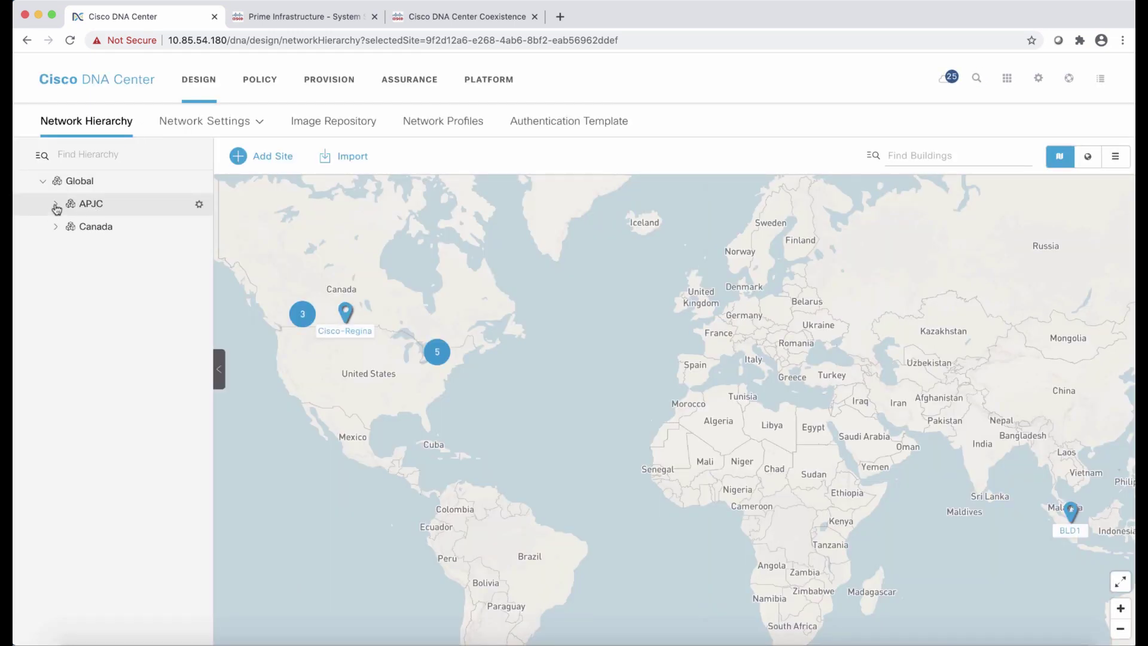
left_click(56, 205)
left_click(69, 227)
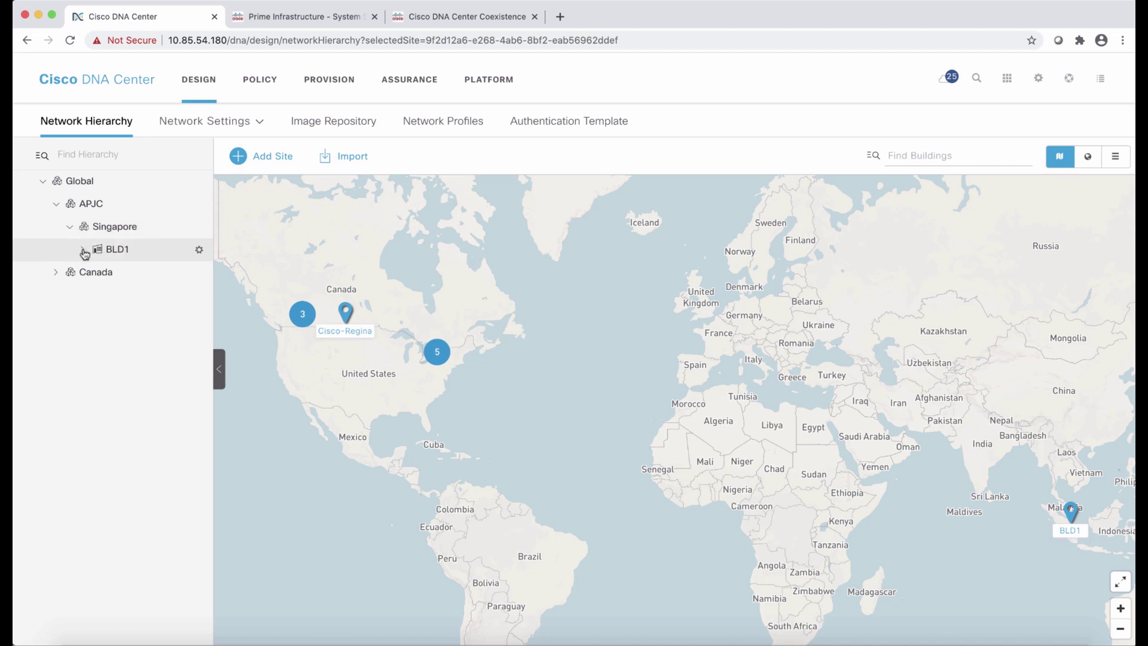
left_click(83, 251)
left_click(136, 274)
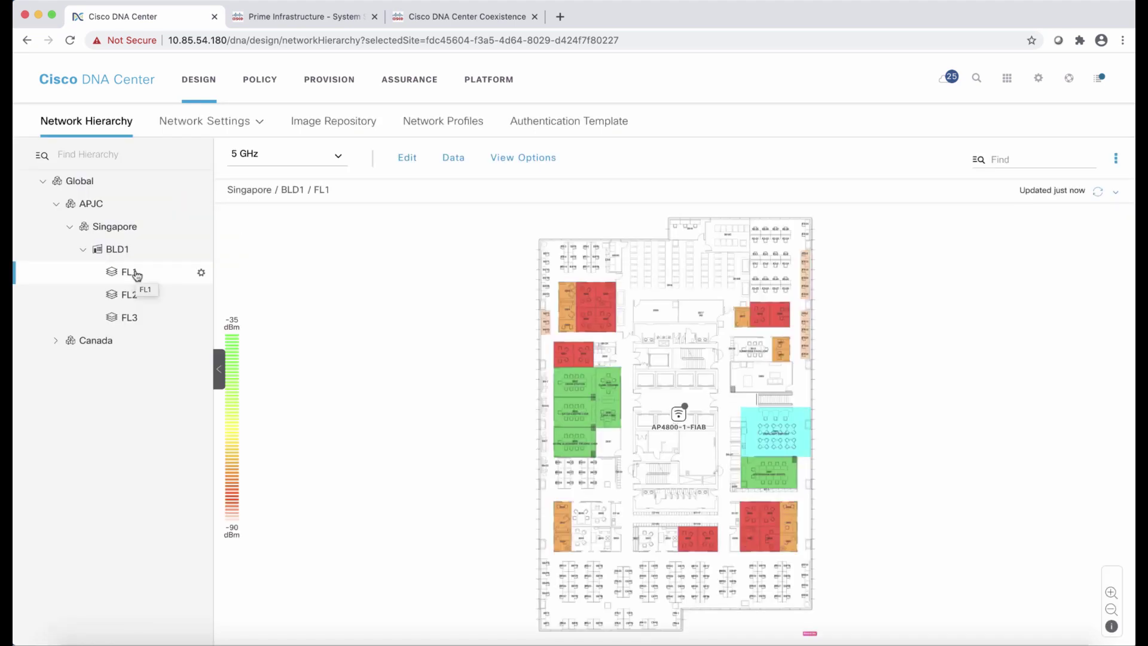
View access point AP4800-1-FIAB's details, check floors FL2 and FL3, then open the Provision inventory
left_click(679, 414)
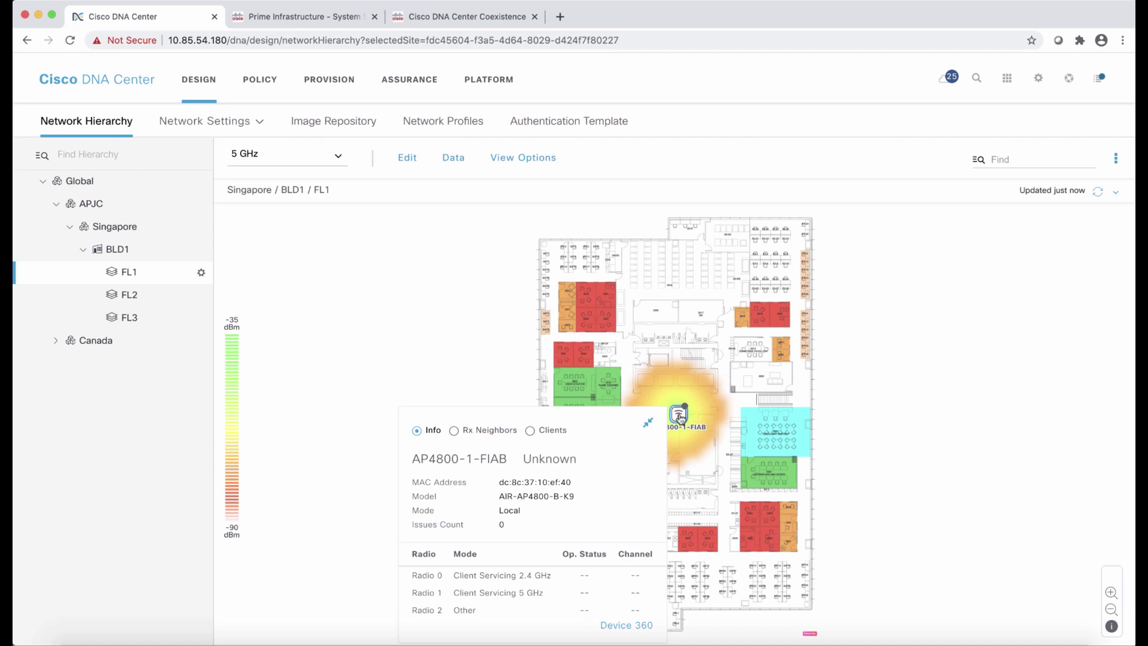
left_click(147, 299)
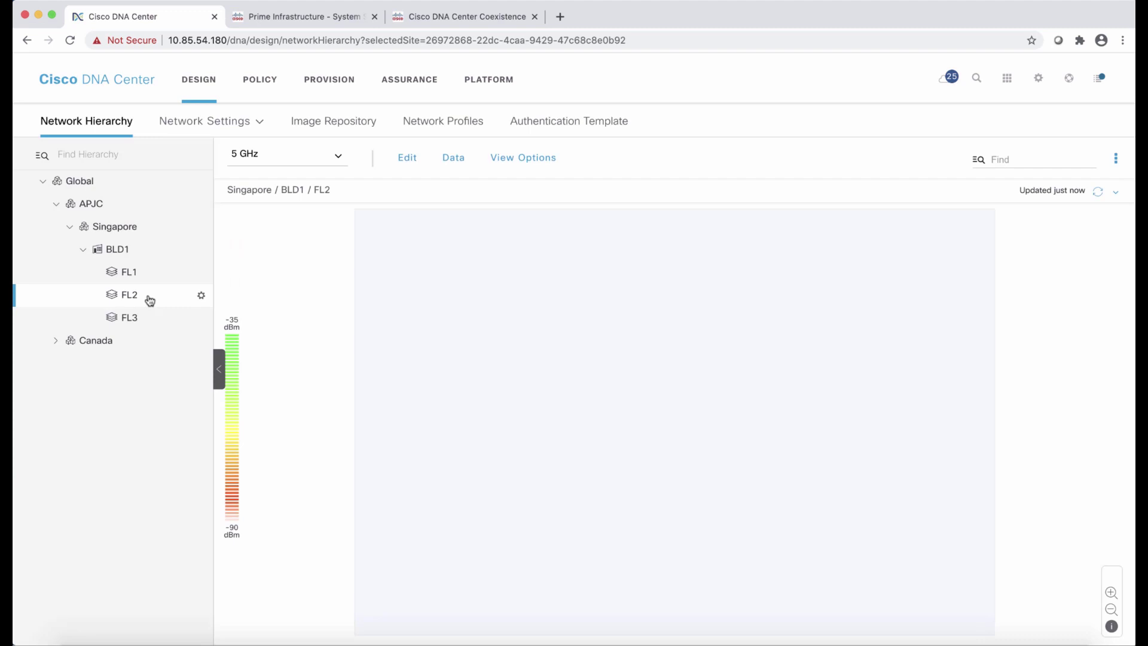
left_click(139, 322)
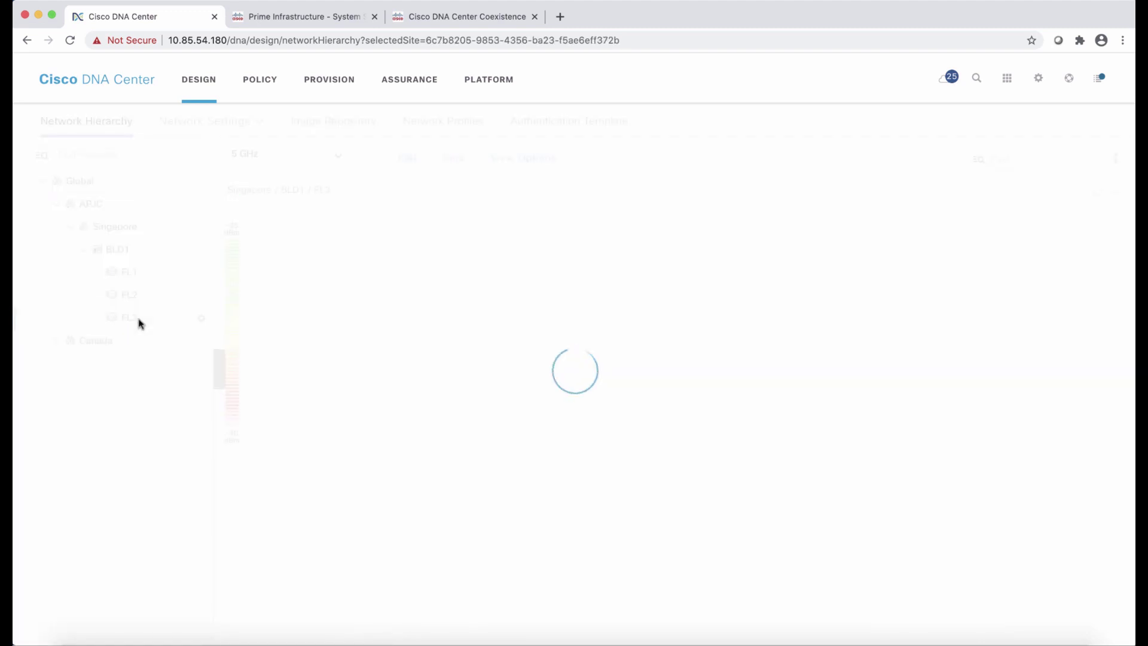
left_click(337, 77)
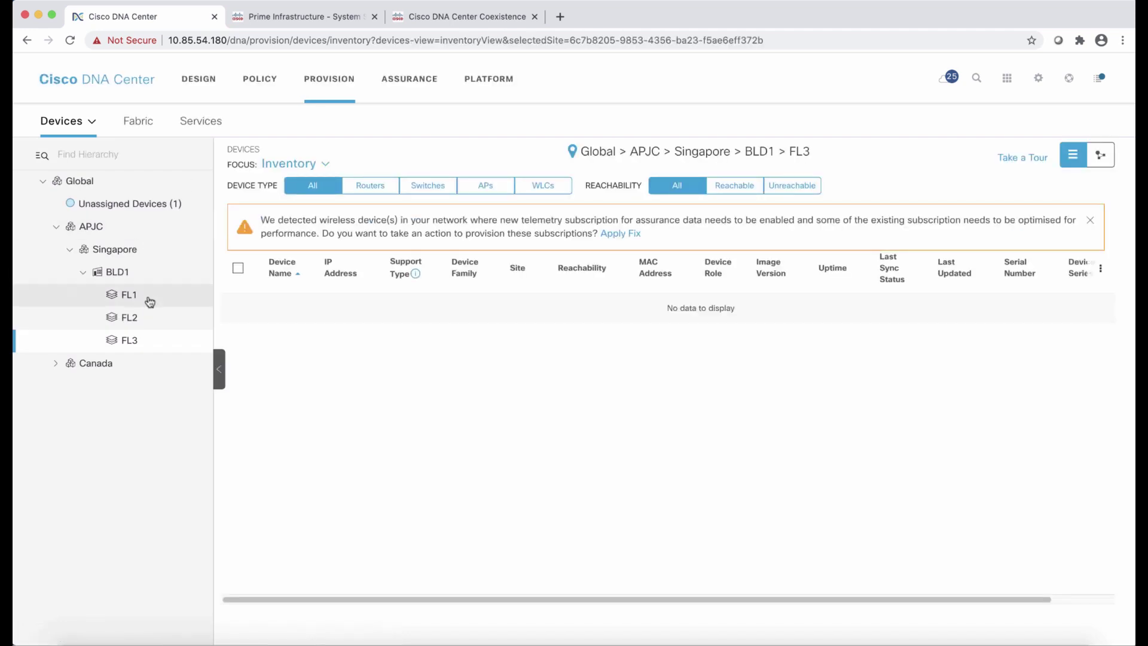
Dismiss the telemetry banner, check devices on FL2 and FL1, and open R1-CSR1000v.css.local's details
left_click(1090, 220)
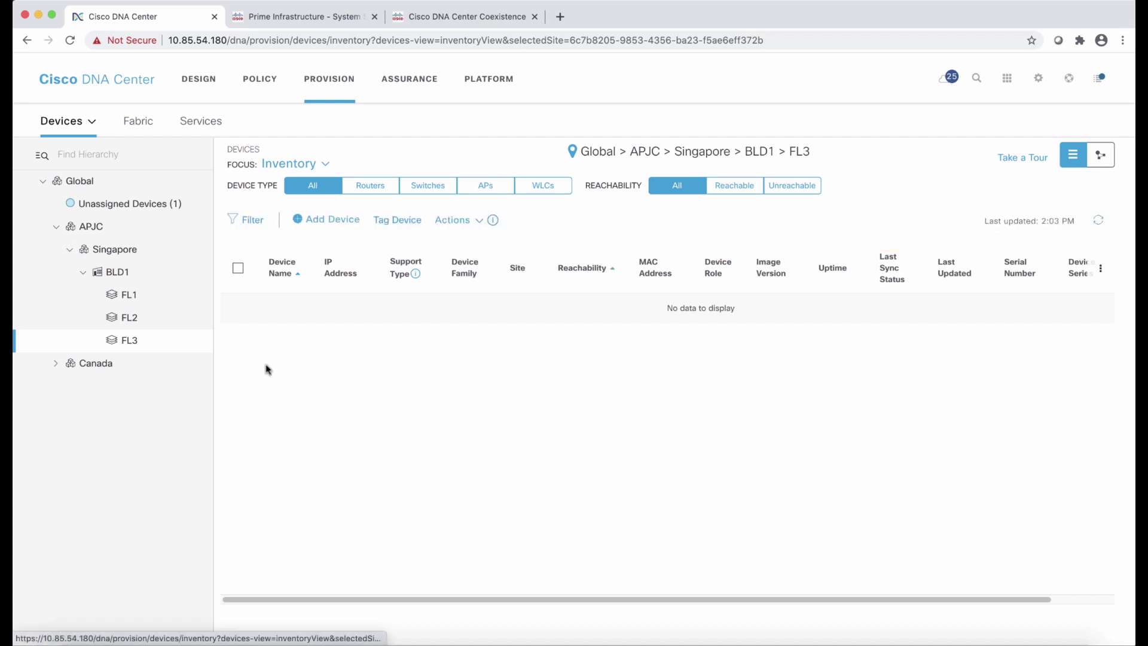
left_click(147, 324)
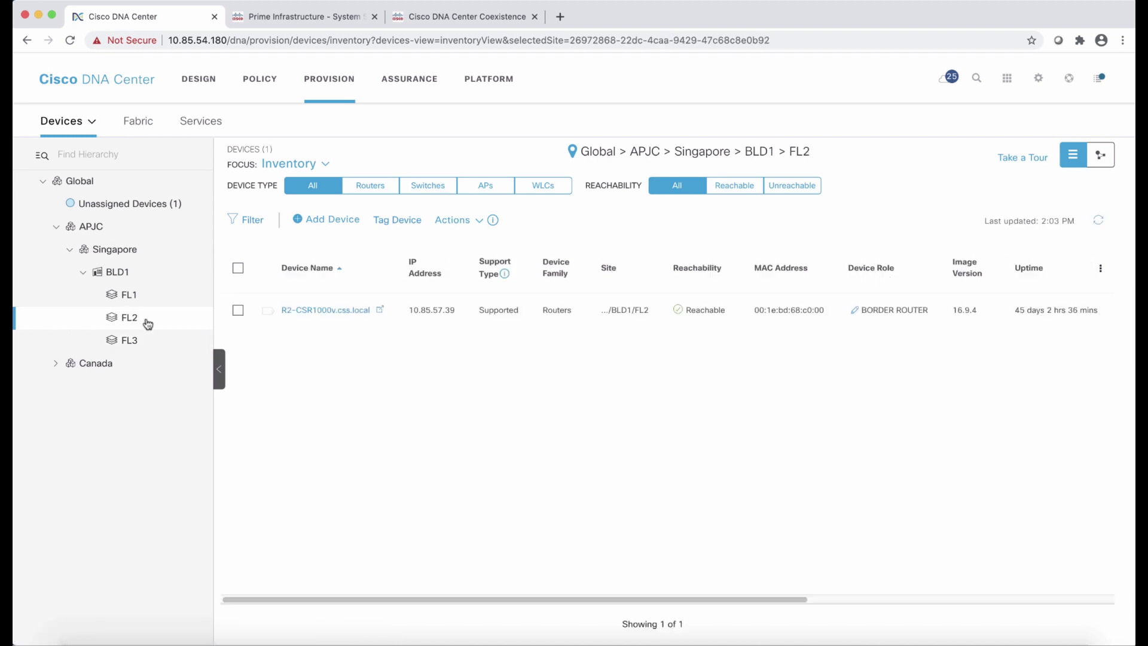
left_click(144, 302)
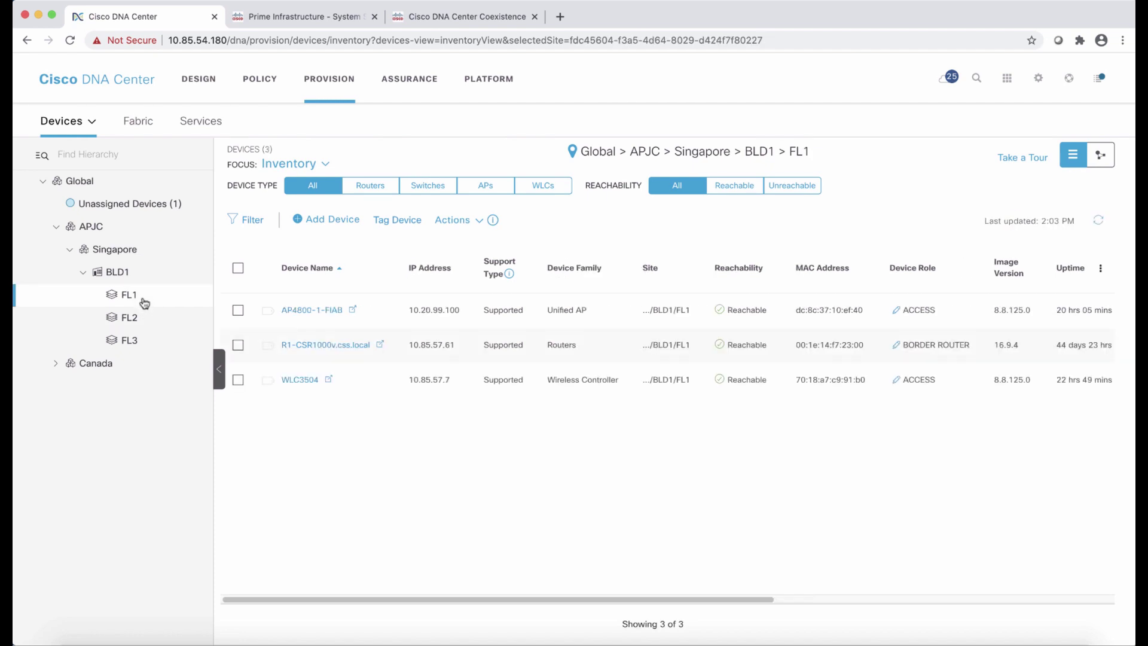
left_click(328, 345)
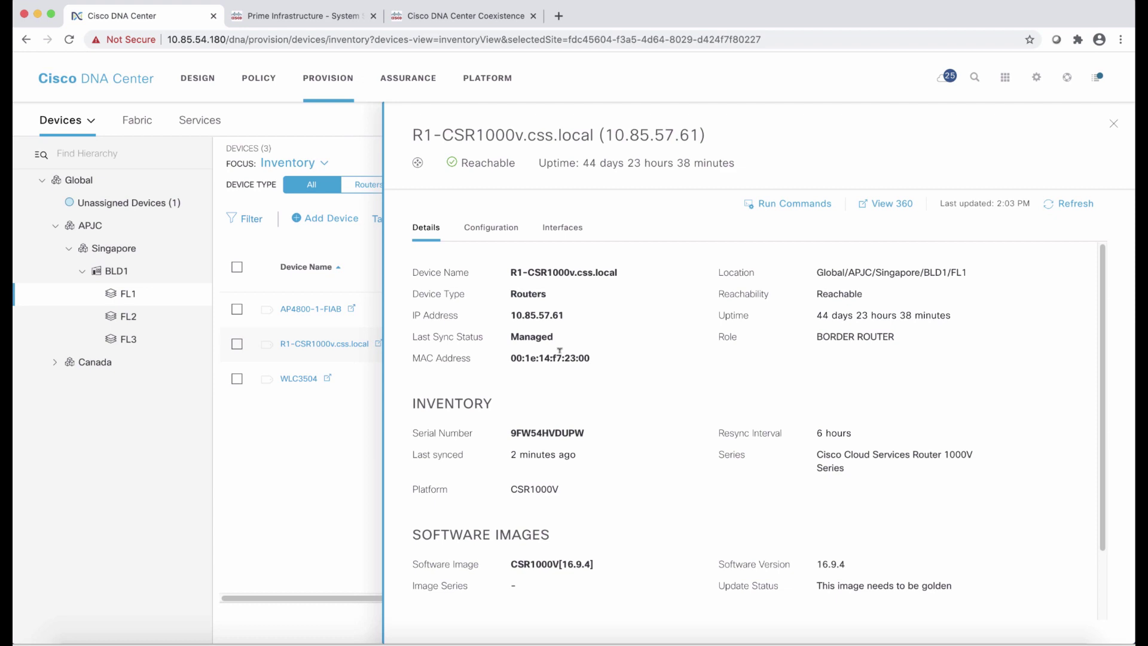
Review R1-CSR1000v.css.local's details and its Configuration tab
scroll(515, 258, "down", 3)
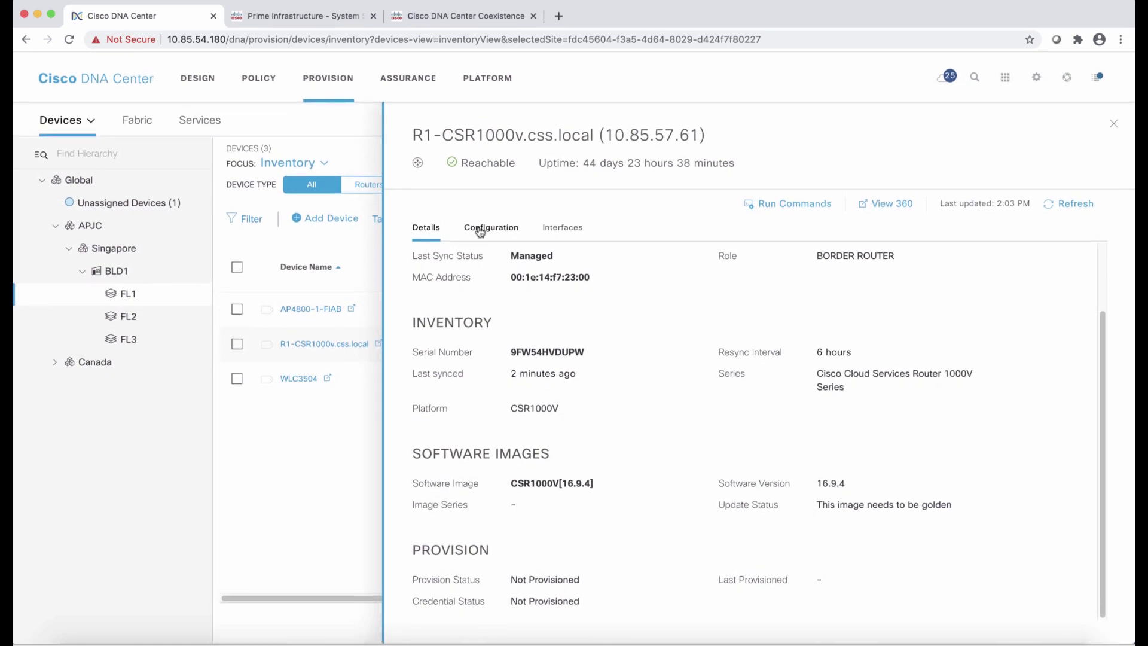
left_click(479, 233)
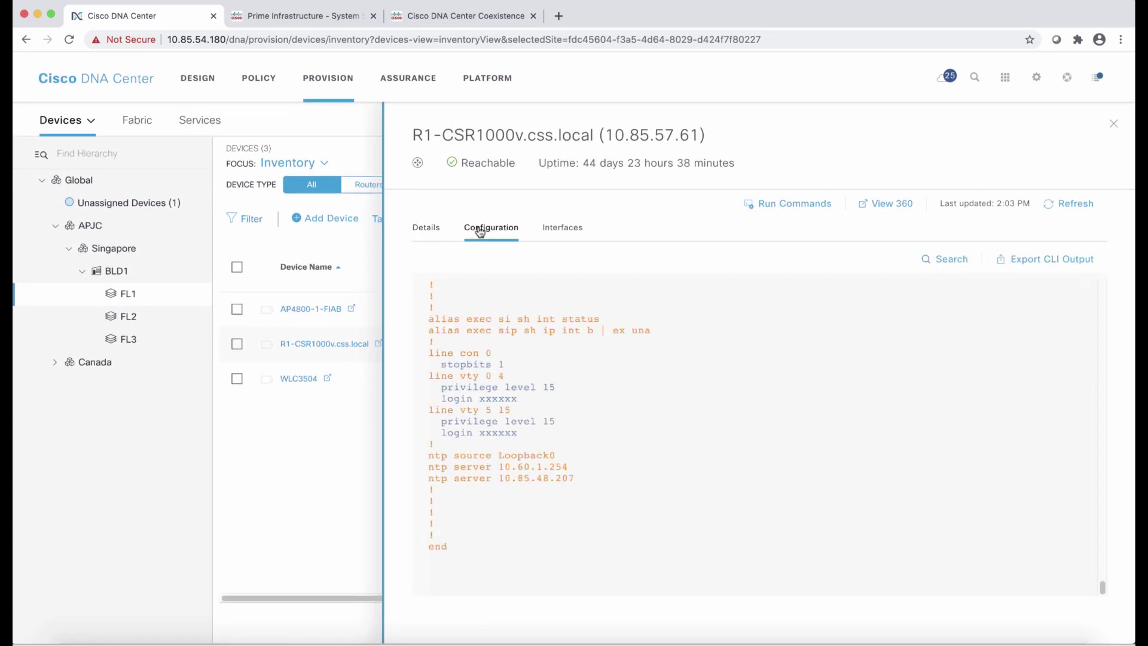
scroll(545, 328, "up", 5)
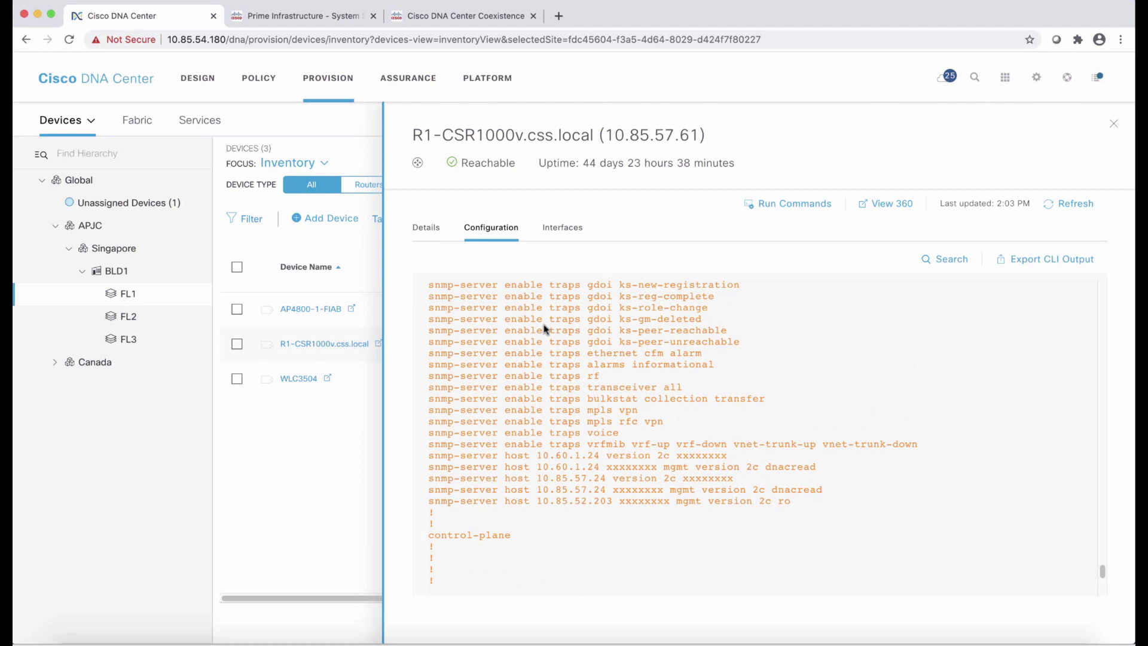
scroll(545, 328, "up", 5)
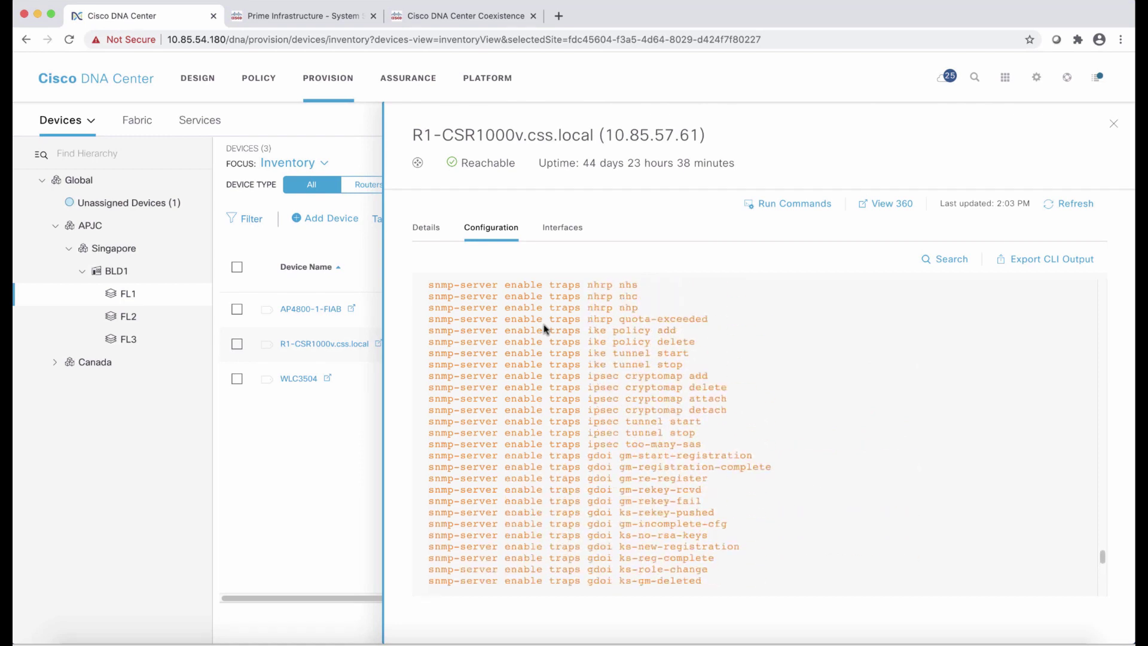
Run 'show run' on the router via Command Runner, then close Command Runner and the device panel
left_click(785, 207)
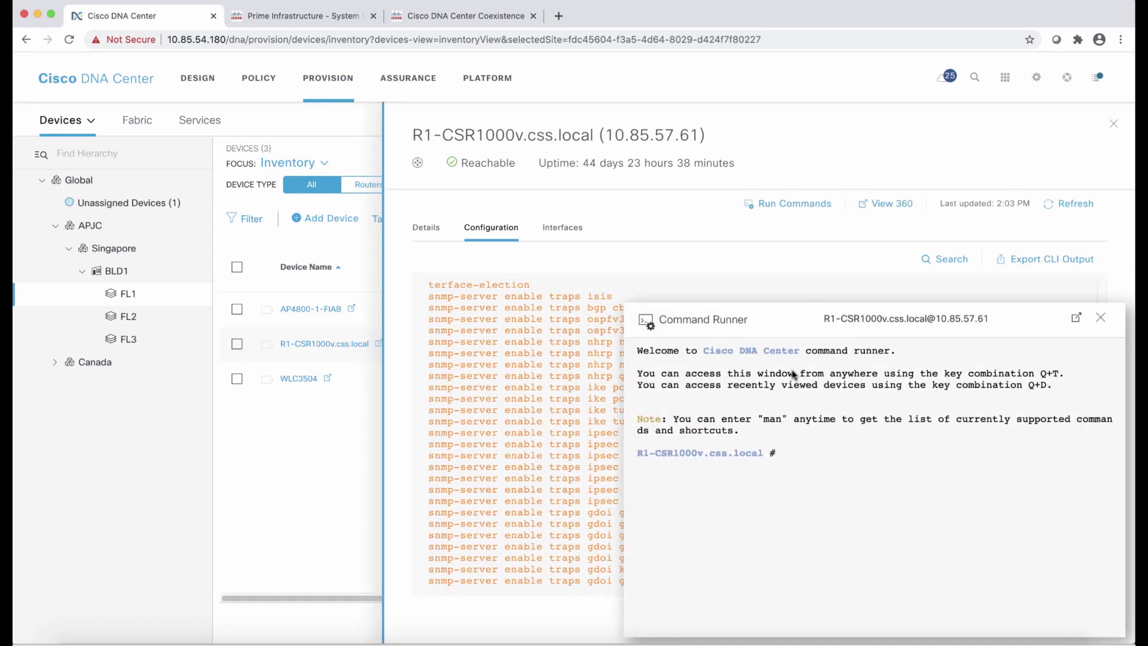
type("show run")
key("Return")
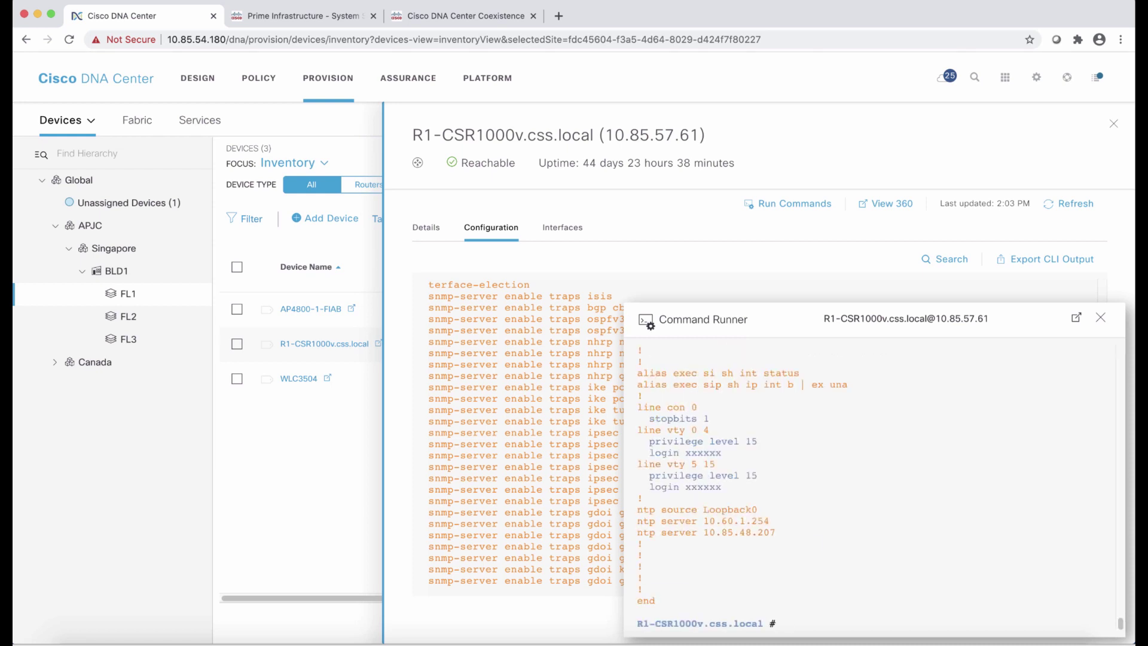
scroll(909, 448, "up", 2)
scroll(910, 447, "down", 2)
left_click(1100, 317)
left_click(1113, 123)
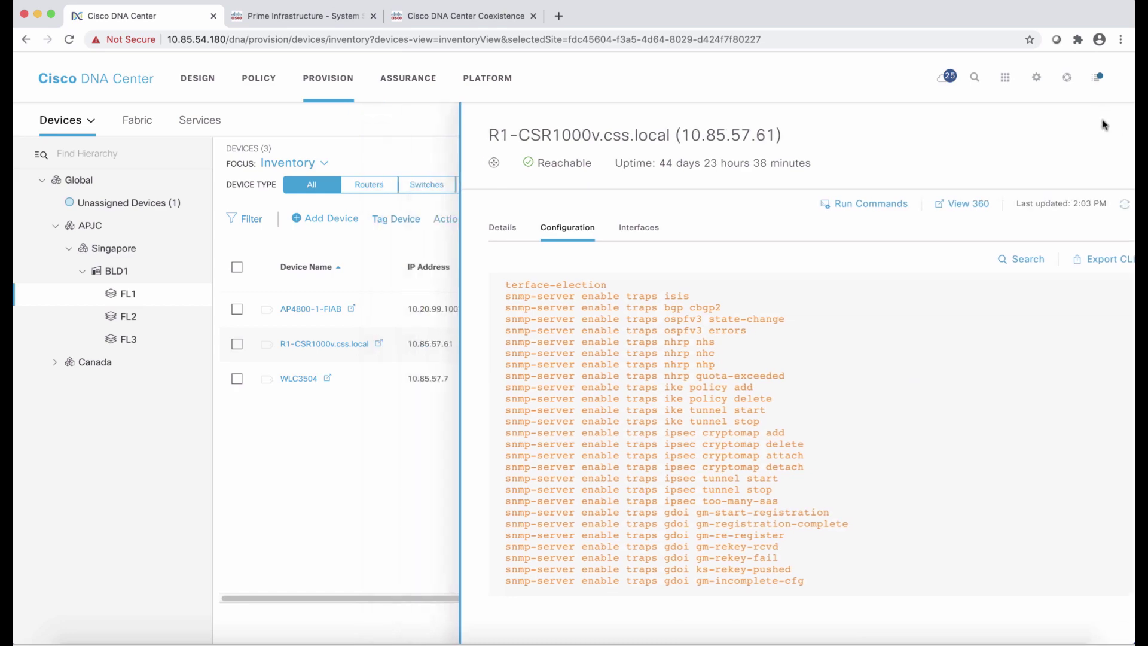
View WLC3504's details, close them, then open AP4800-1-FIAB's details
left_click(299, 379)
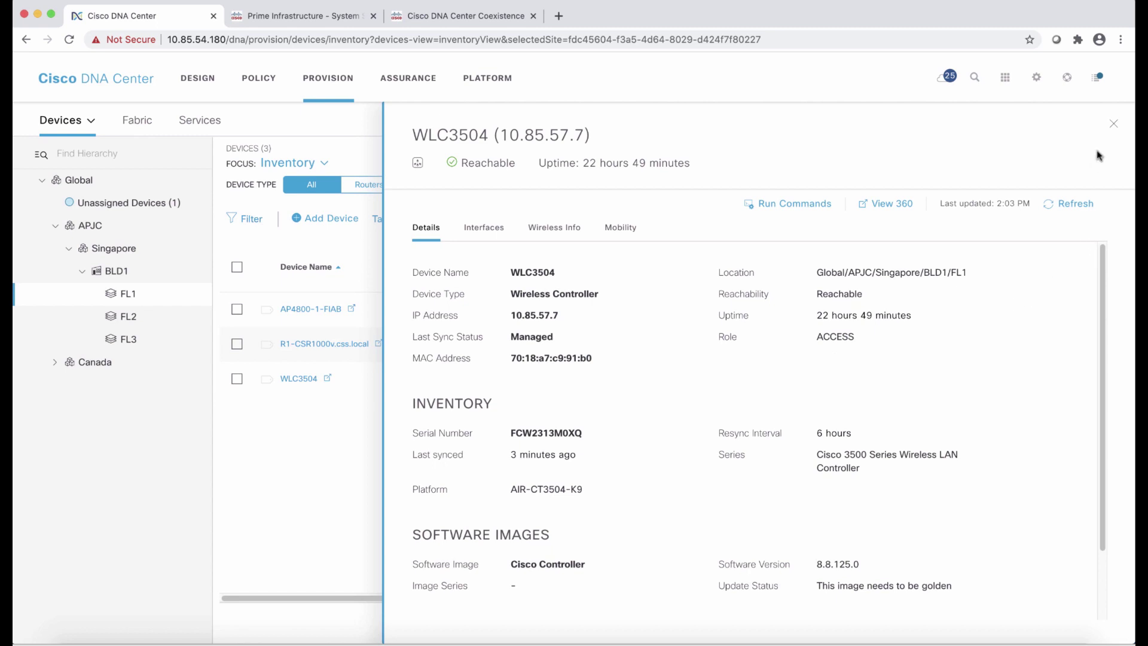
left_click(1113, 130)
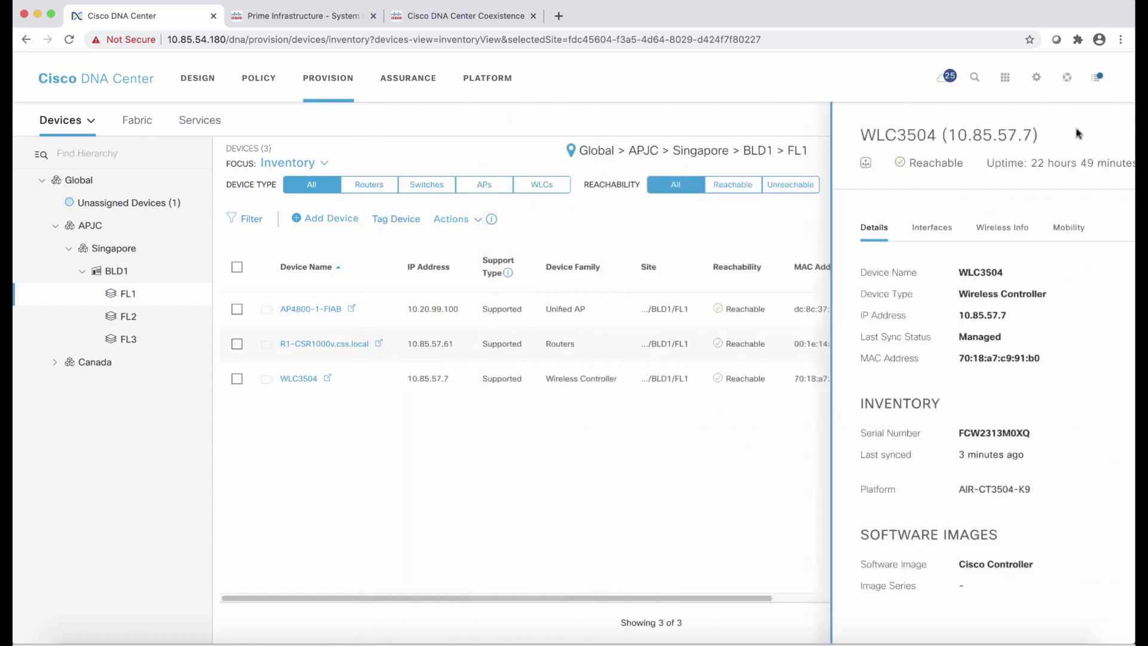
left_click(323, 313)
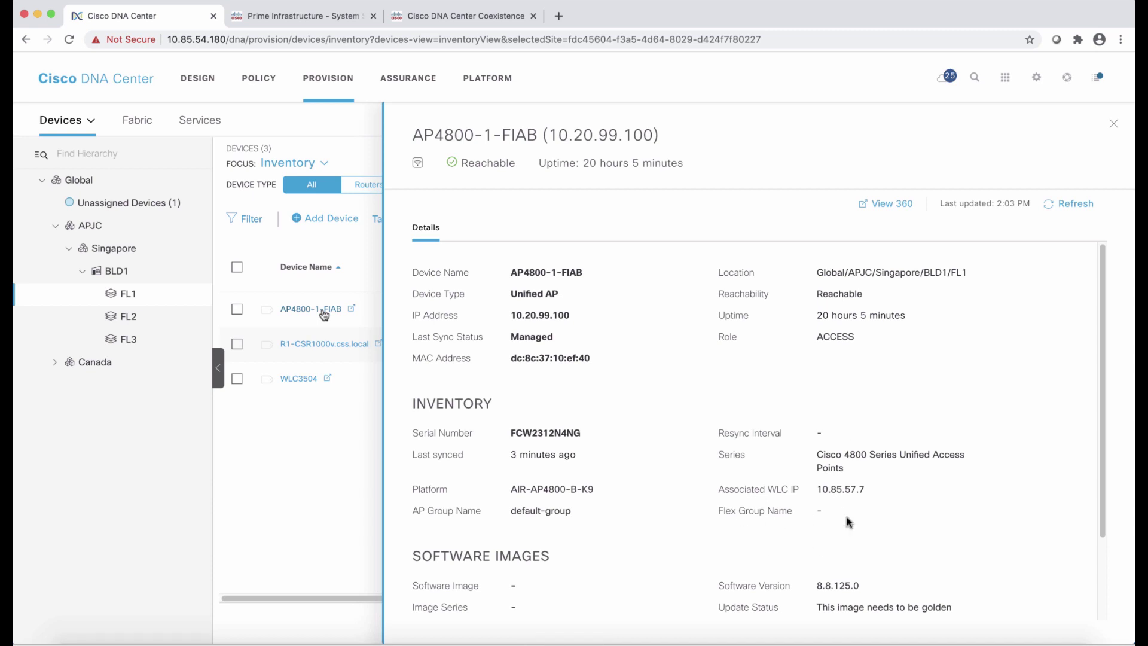